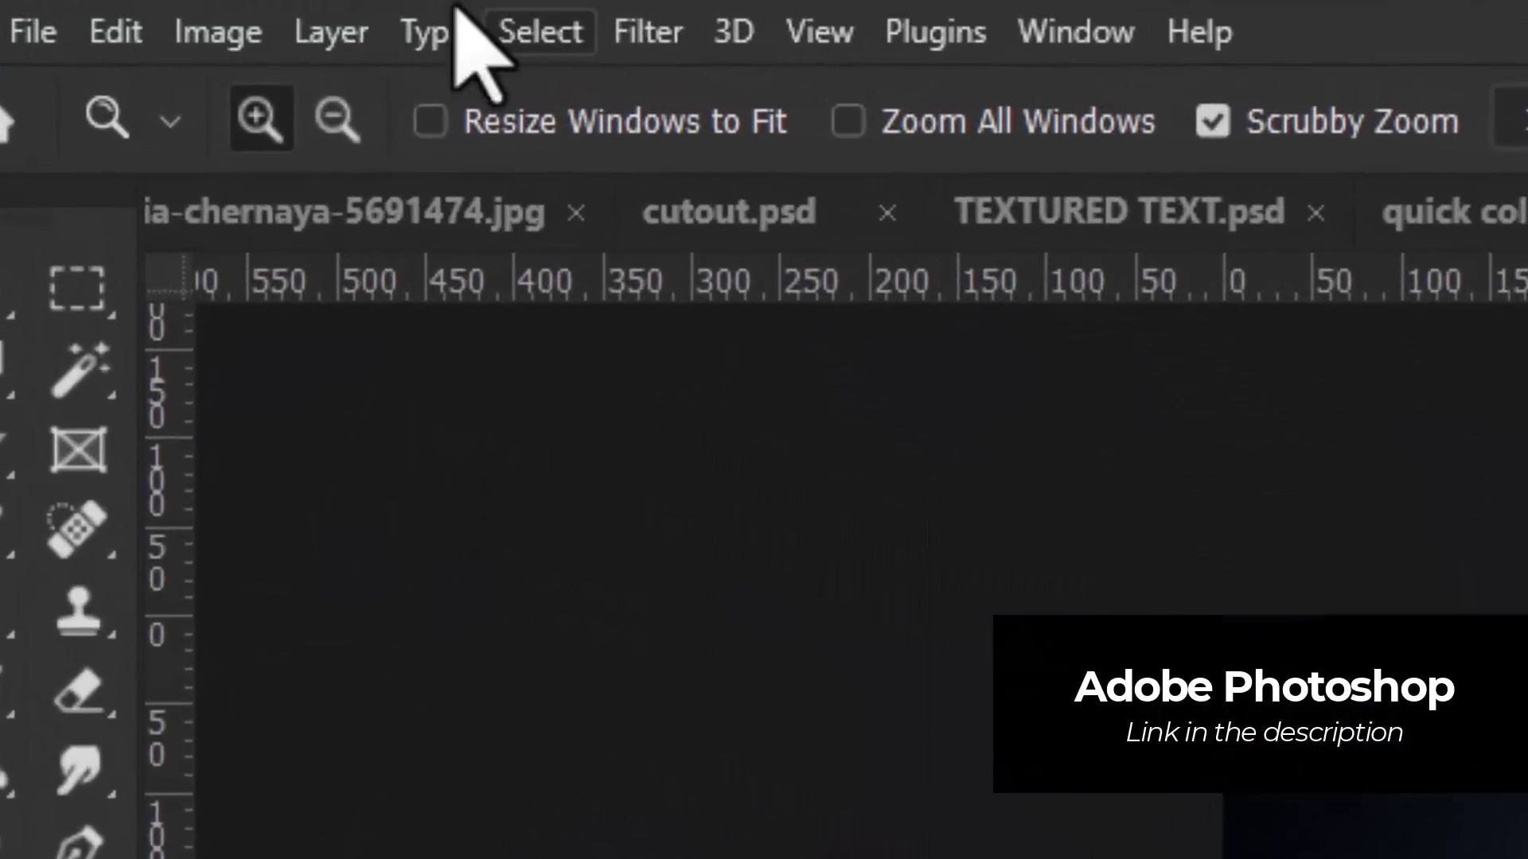
- Open the cat image's size settings and set the width to 8500 pixels with proportions linked
{"action": "left_click", "coordinate": [91, 9]}
{"action": "left_click", "coordinate": [317, 422]}
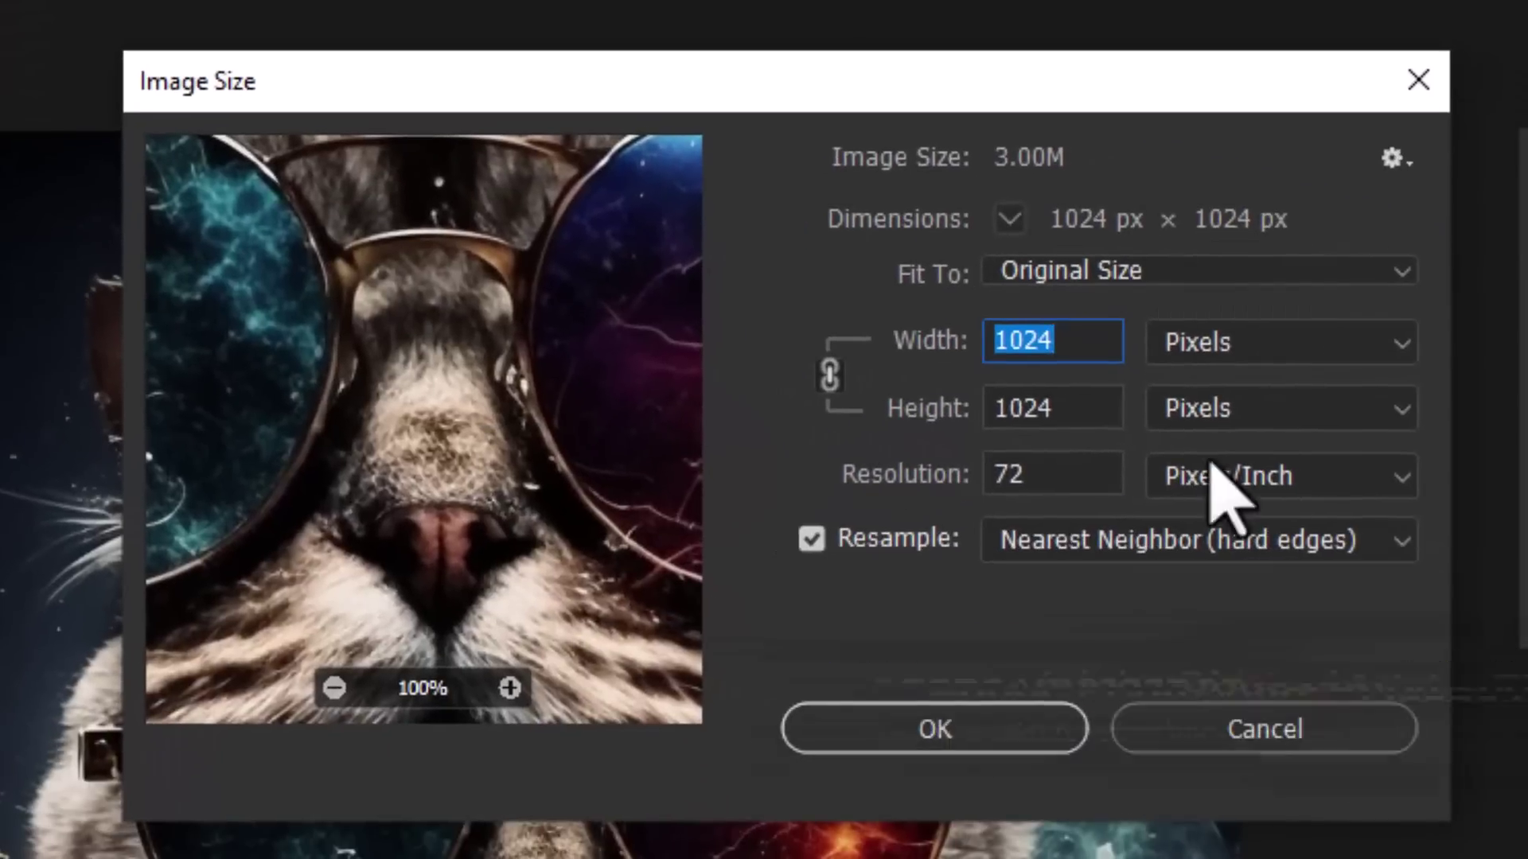
{"action": "left_click", "coordinate": [1086, 341]}
{"action": "left_click_drag", "start_coordinate": [1086, 341], "coordinate": [710, 342]}
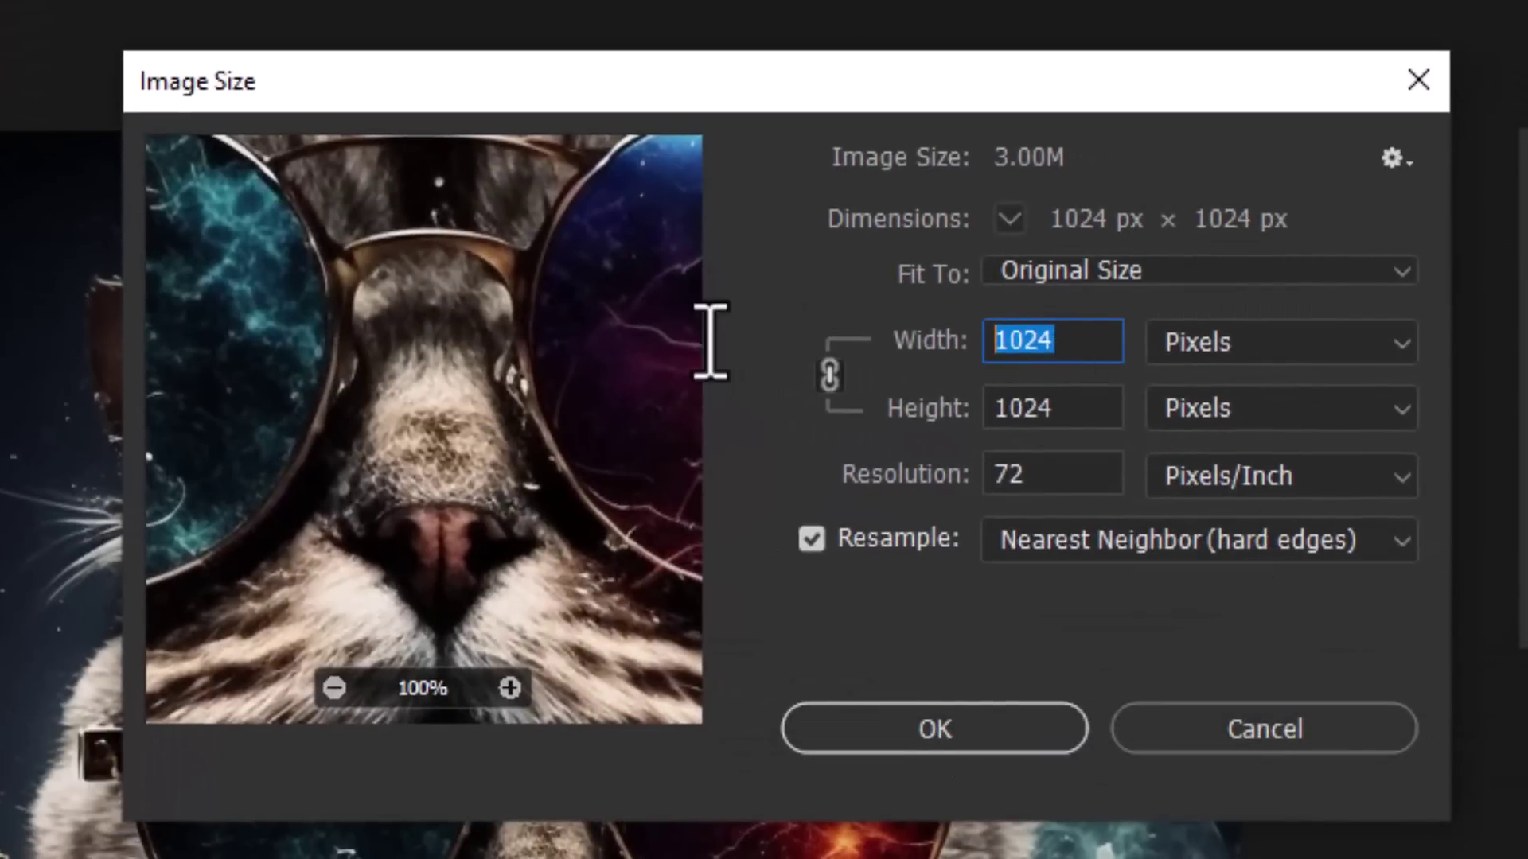
{"action": "type", "text": "8500"}
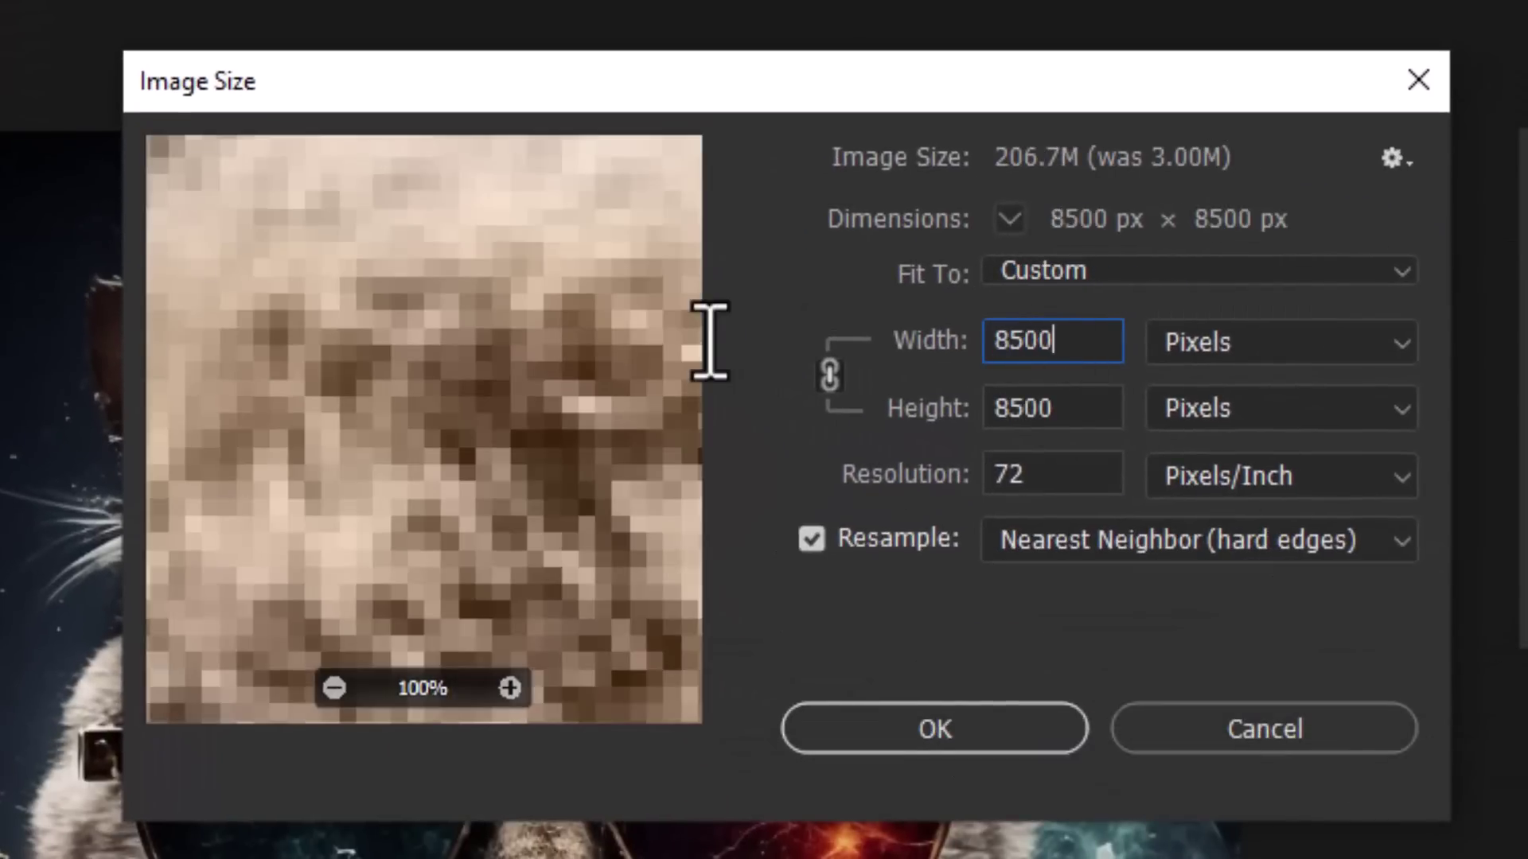
- Compare previews of the enlargement using Preserve Details 2.0 and Preserve Details (enlargement) resampling
{"action": "left_click", "coordinate": [1110, 541]}
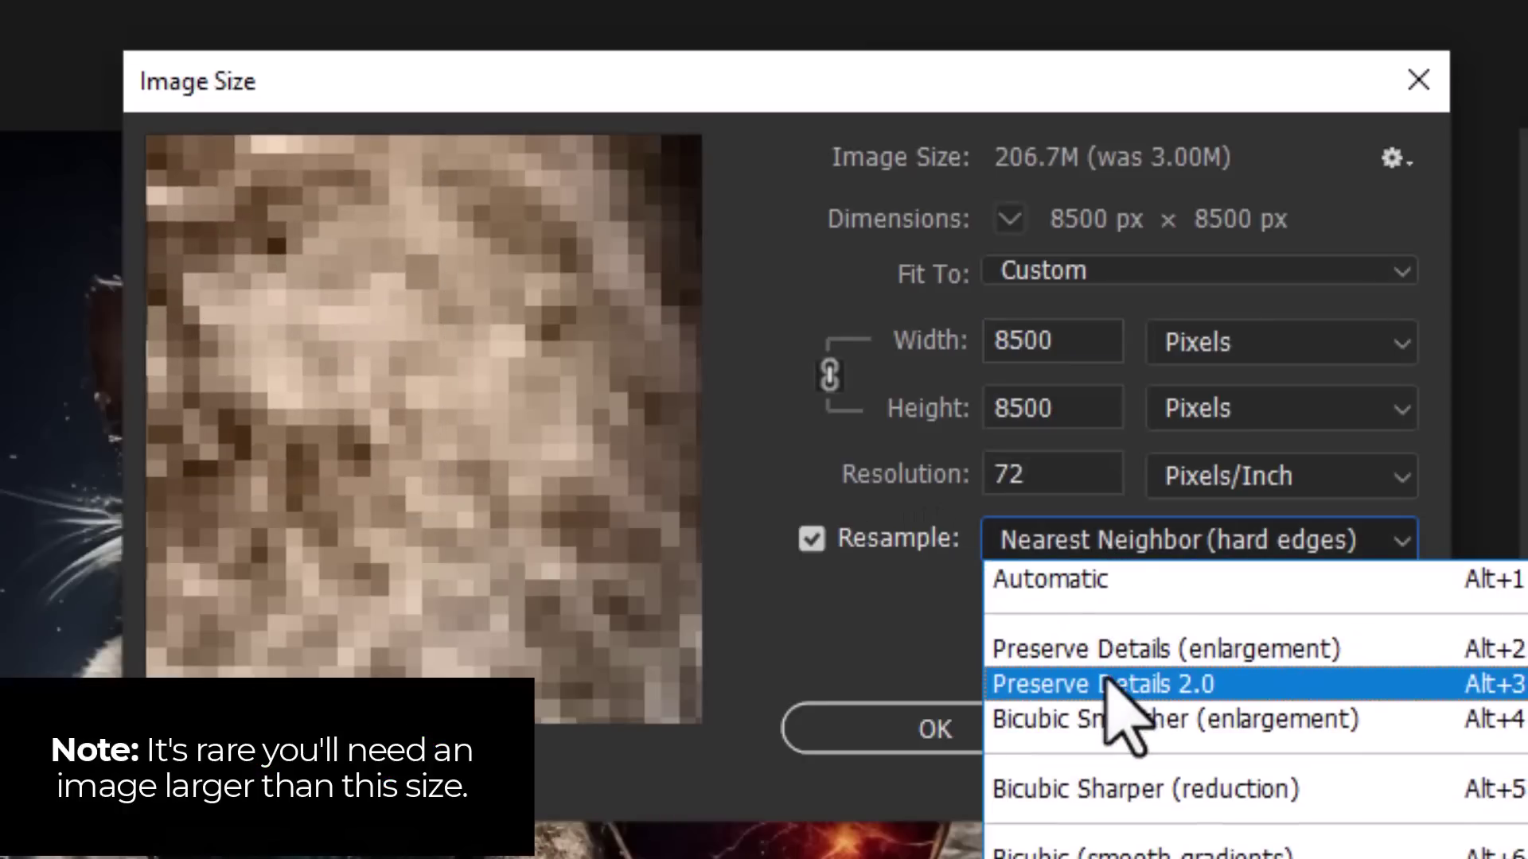
{"action": "left_click", "coordinate": [1015, 686]}
{"action": "left_click_drag", "start_coordinate": [436, 427], "coordinate": [511, 556]}
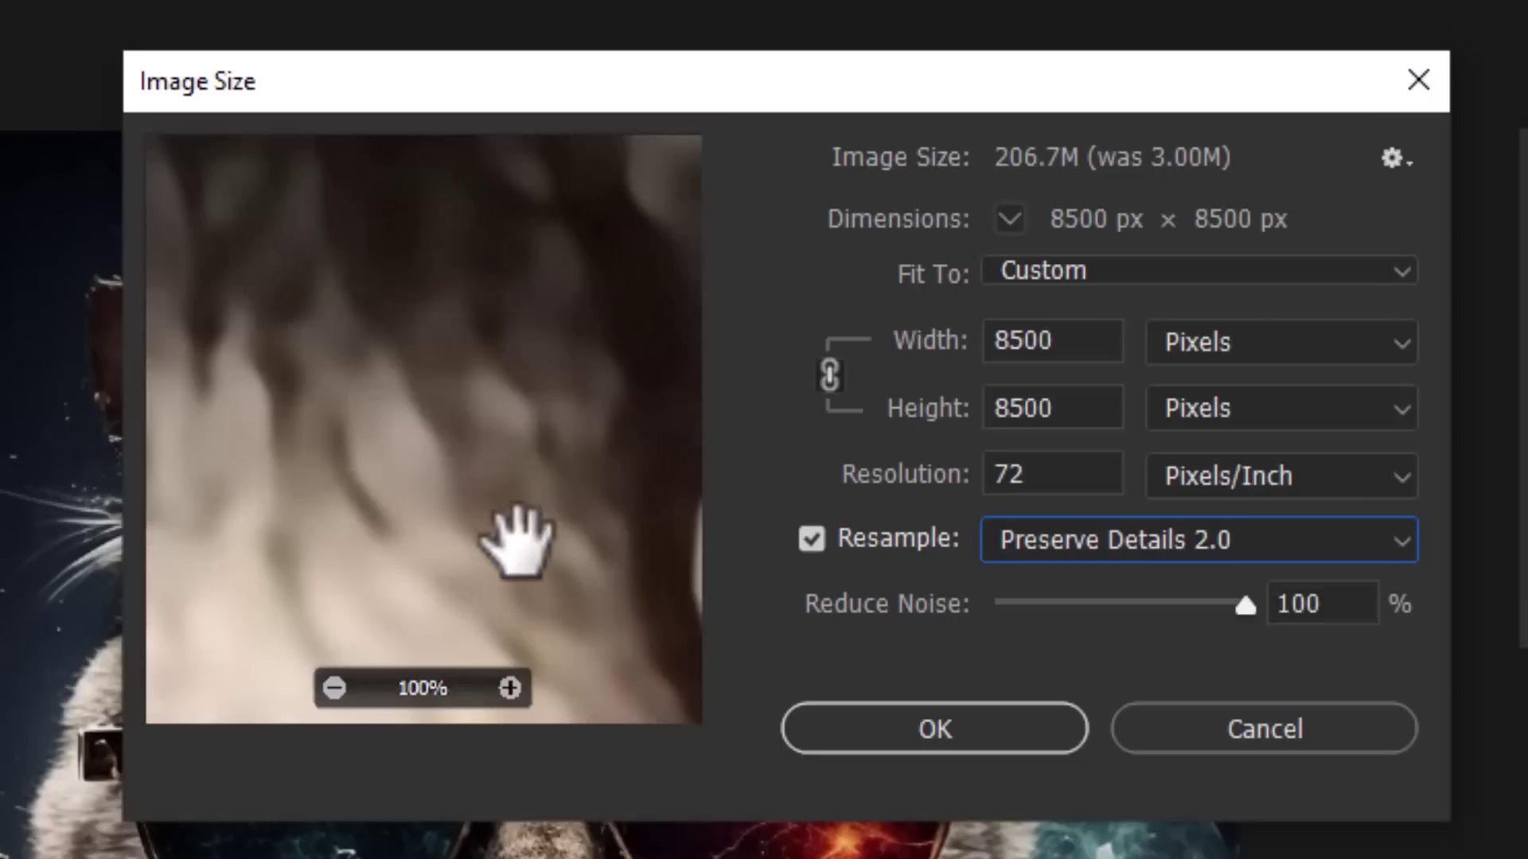
{"action": "left_click", "coordinate": [1098, 541]}
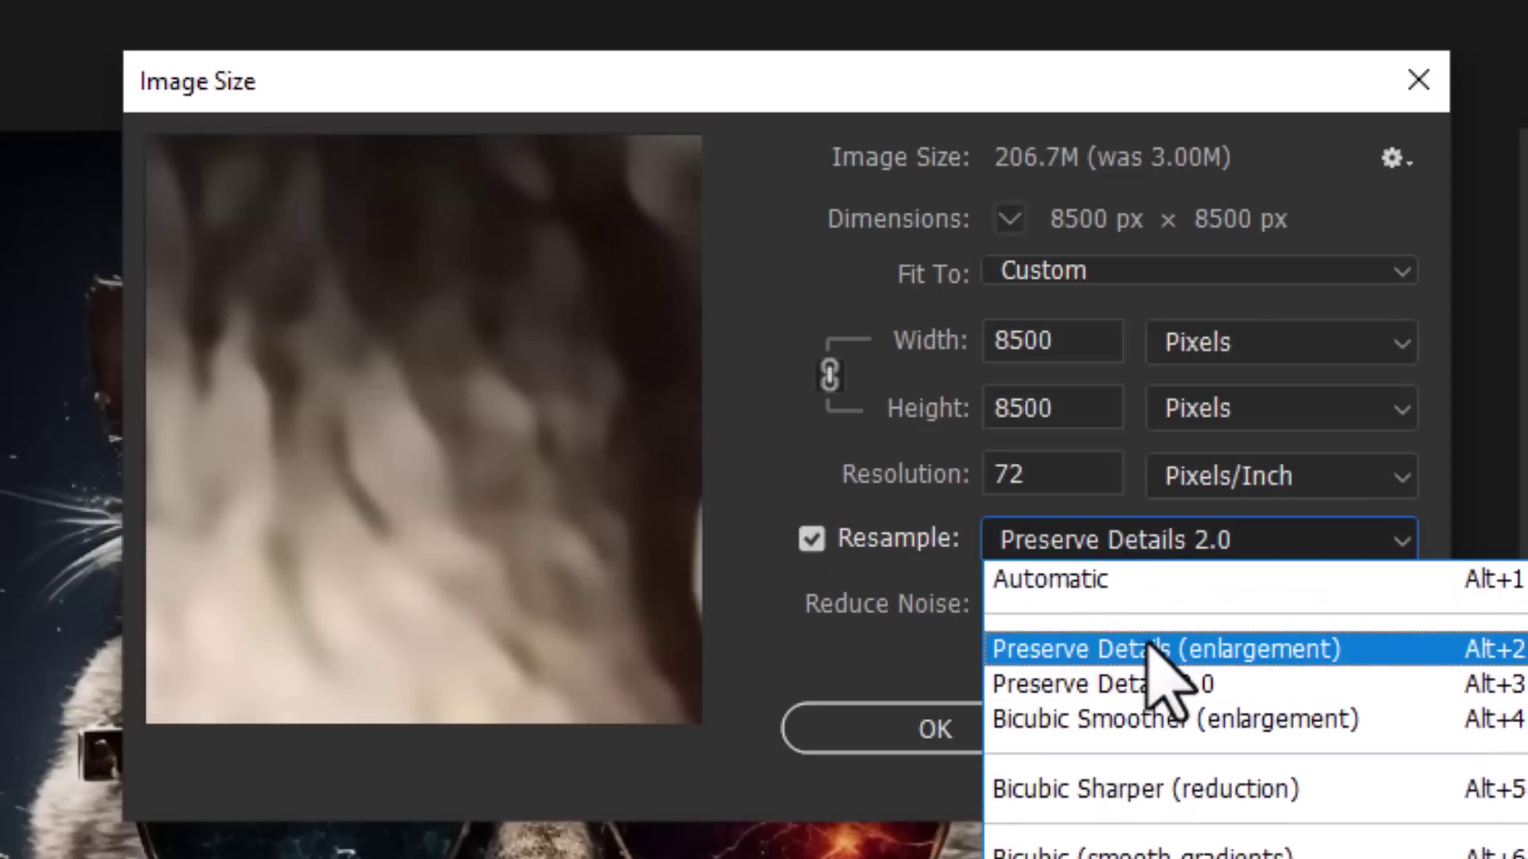
{"action": "left_click", "coordinate": [1071, 645]}
{"action": "left_click_drag", "start_coordinate": [402, 433], "coordinate": [619, 287]}
- Choose Preserve Details 2.0 as the resampling method and apply the image resize
{"action": "left_click", "coordinate": [1139, 545]}
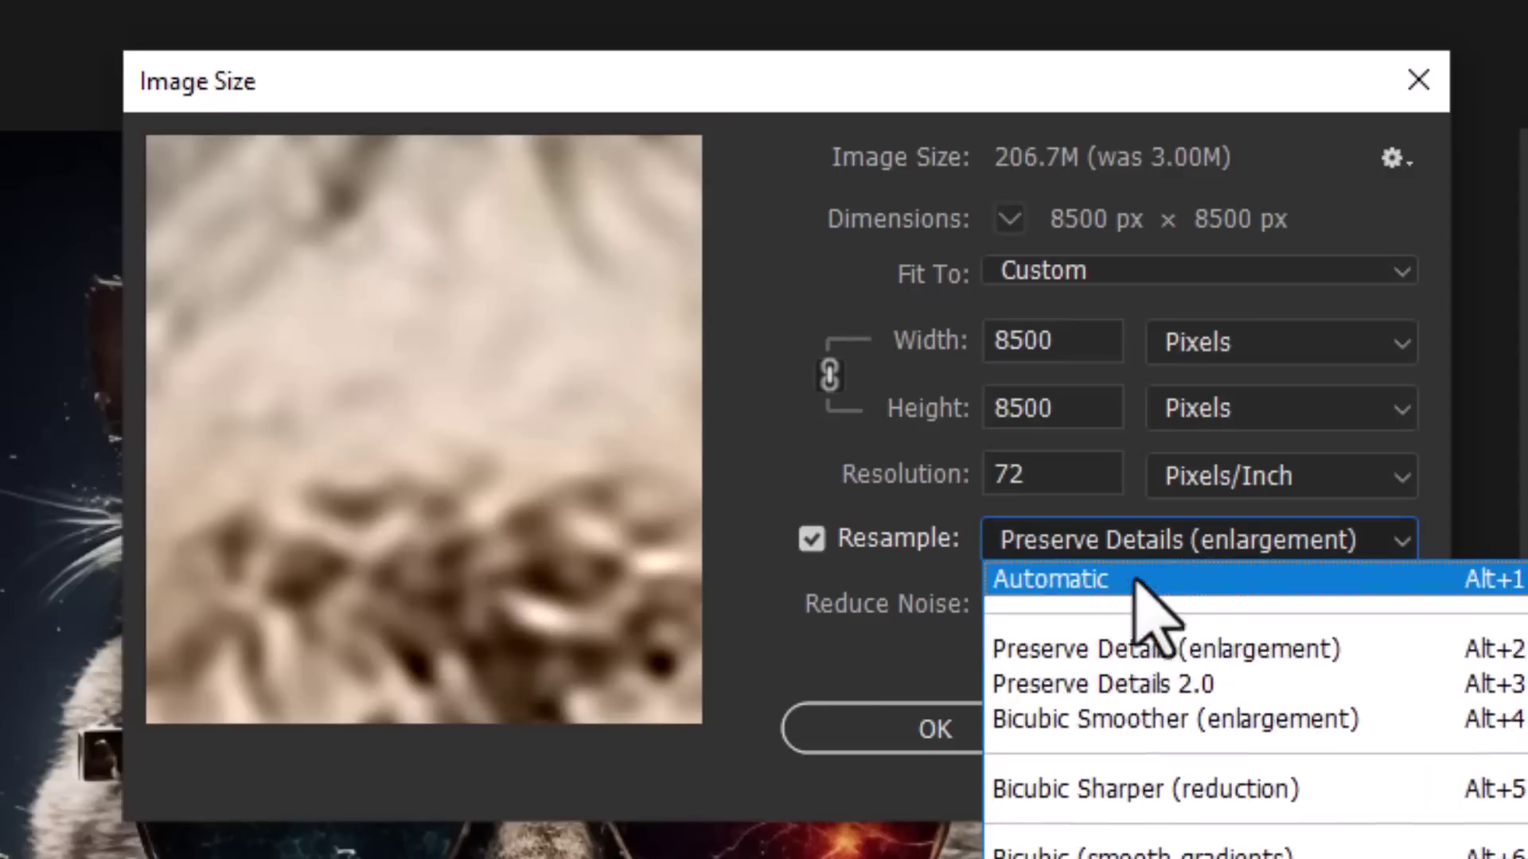
{"action": "left_click", "coordinate": [1139, 684]}
{"action": "left_click", "coordinate": [945, 733]}
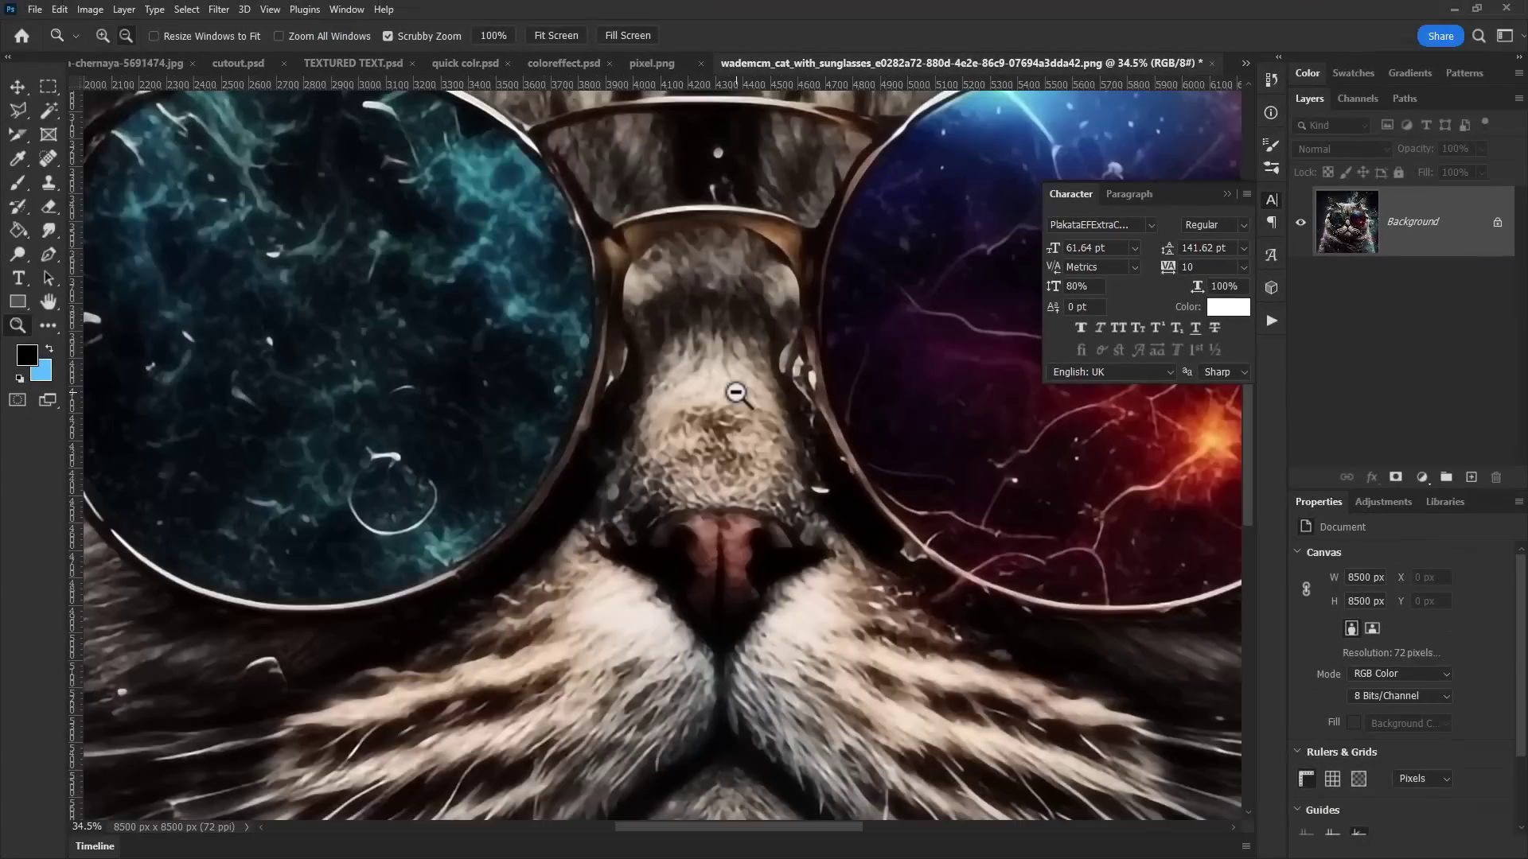
- Start the Oil Paint filter on the enlarged cat image and turn off its lighting
{"action": "left_click", "coordinate": [732, 475], "text": "alt"}
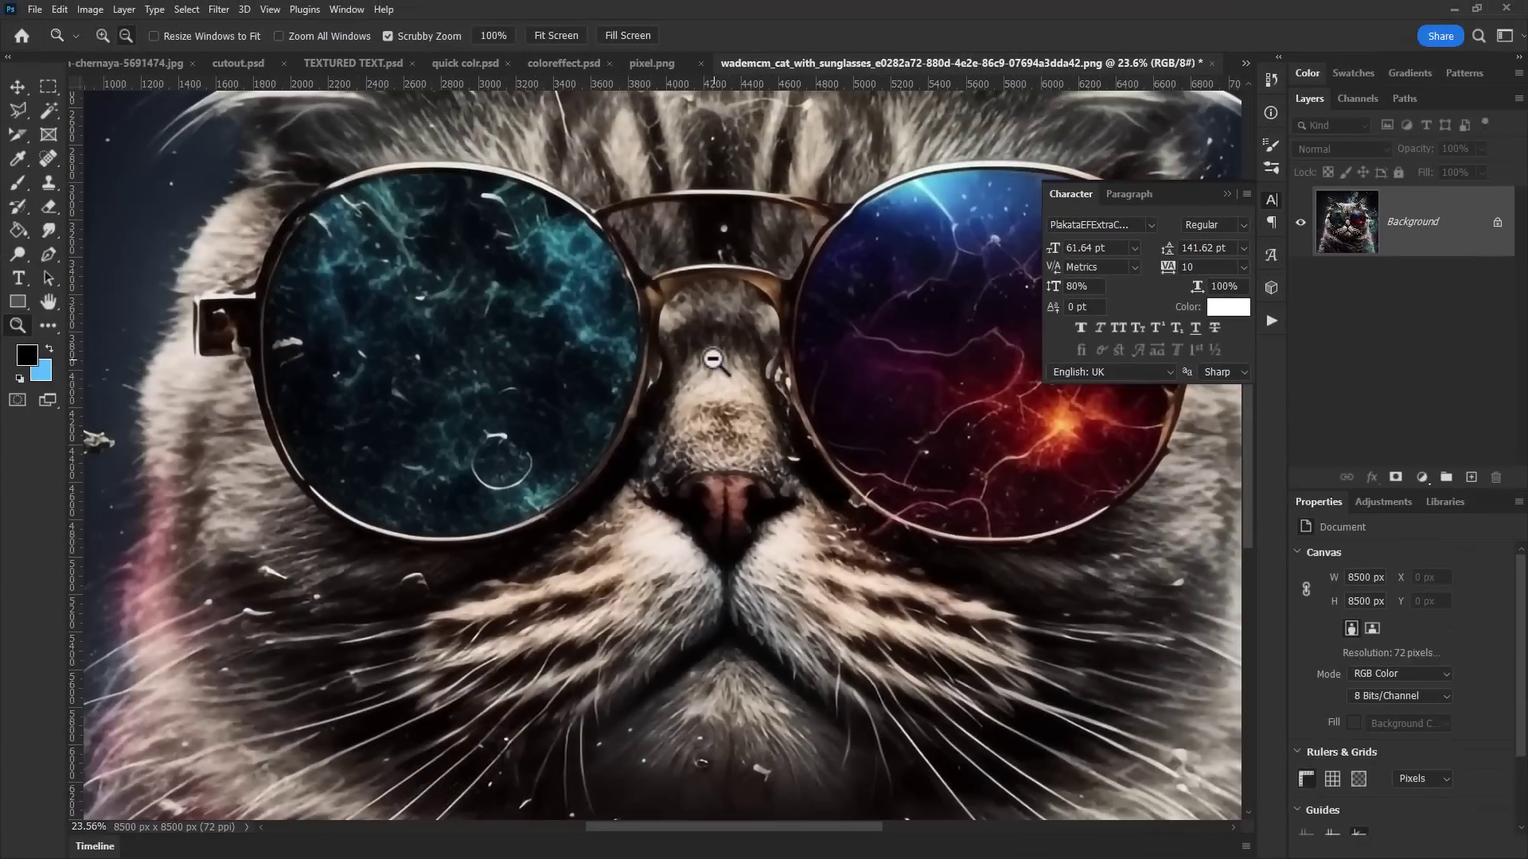
{"action": "left_click", "coordinate": [714, 360], "text": "alt"}
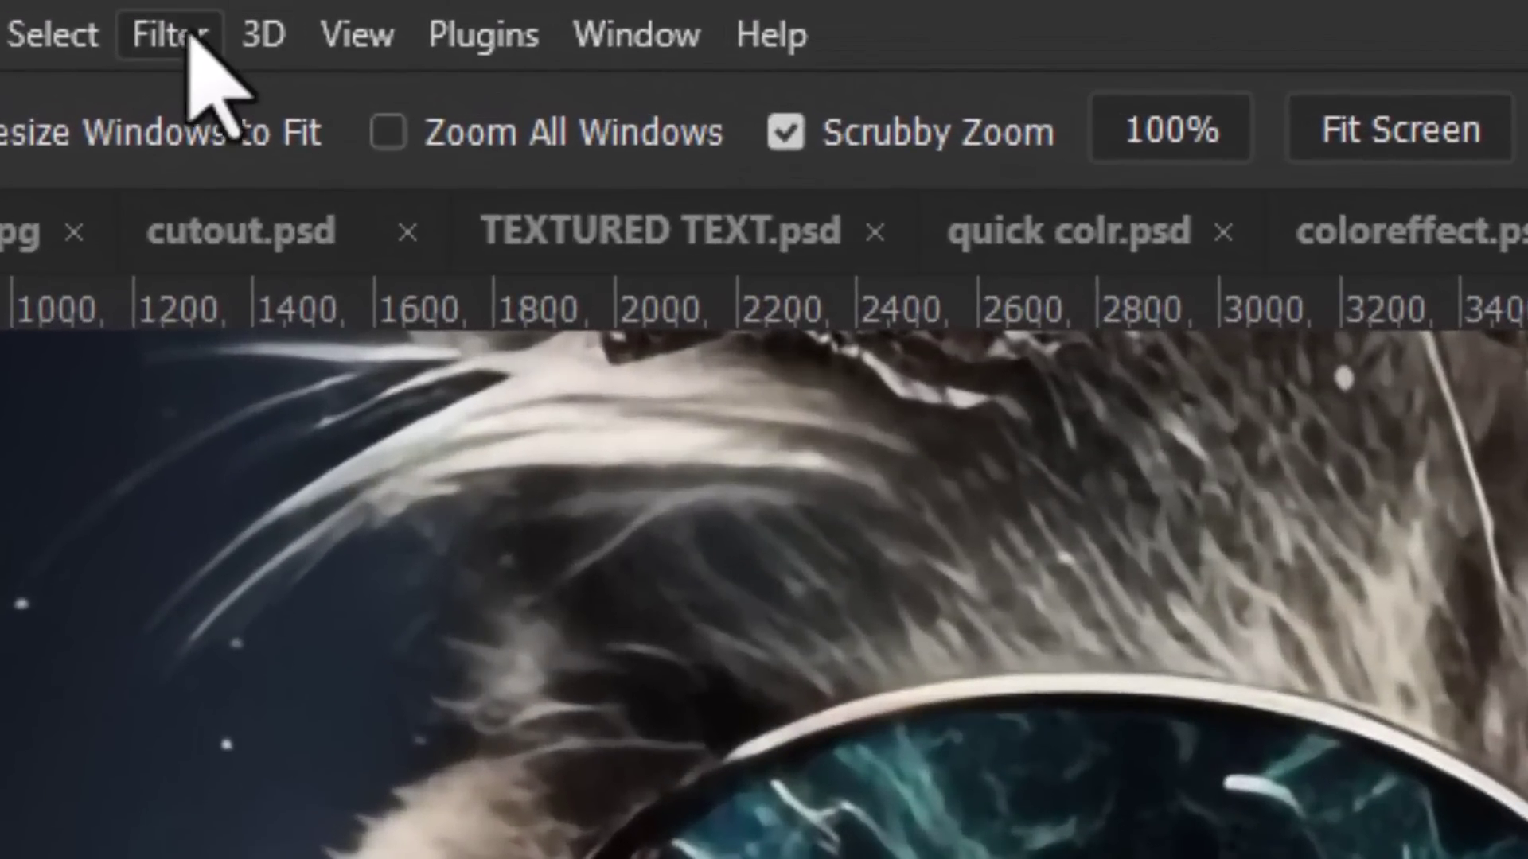
{"action": "left_click", "coordinate": [189, 37]}
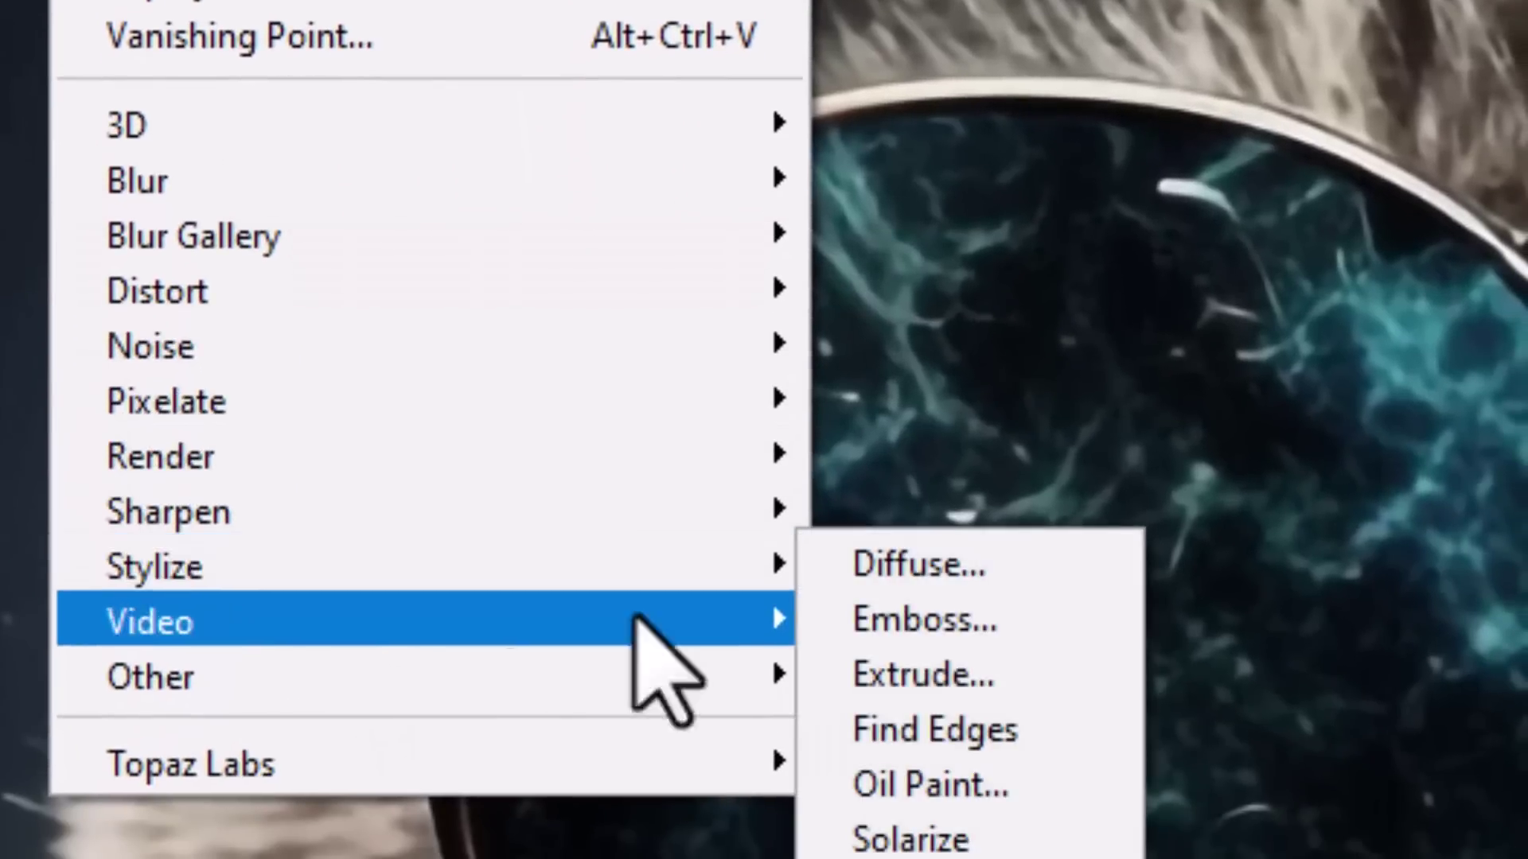
{"action": "left_click", "coordinate": [1008, 800]}
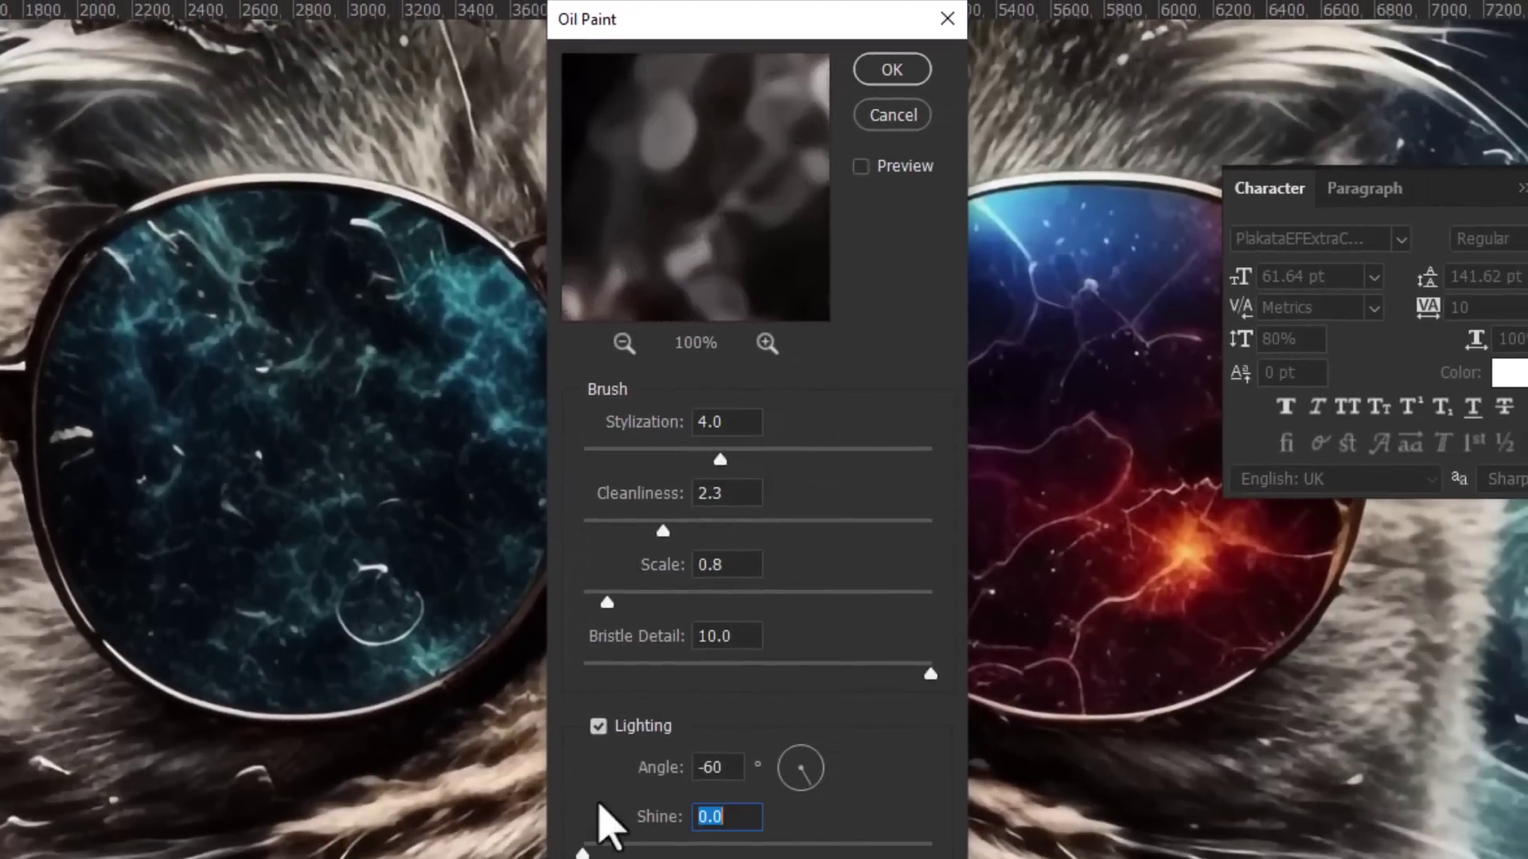
{"action": "left_click", "coordinate": [605, 725]}
{"action": "left_click_drag", "start_coordinate": [756, 160], "coordinate": [898, 346]}
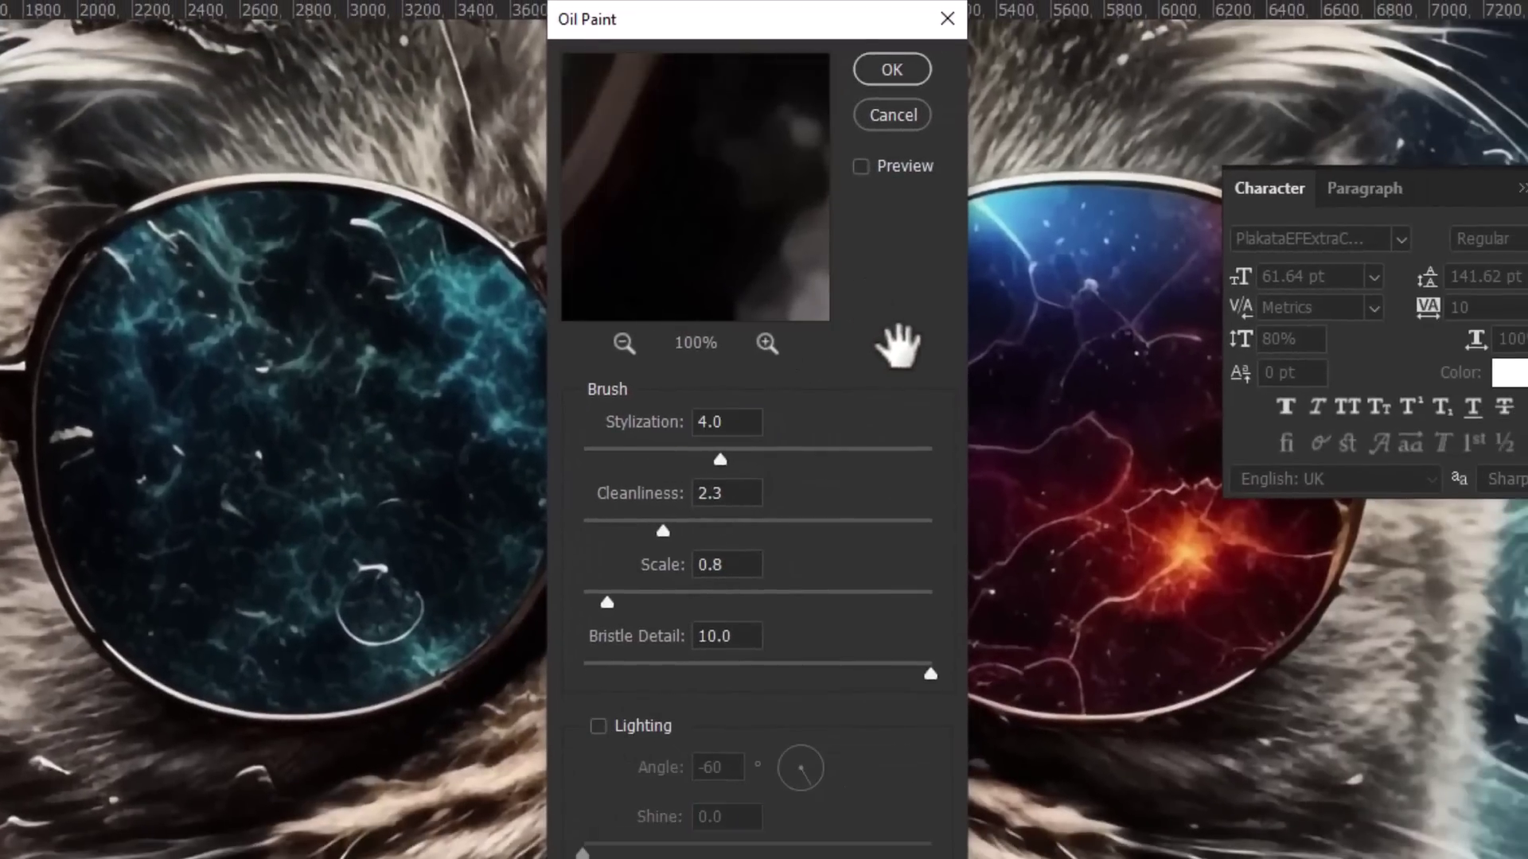
- Increase Oil Paint's stylization and cleanliness while checking the preview at 25%, and apply the filter
{"action": "left_click", "coordinate": [624, 344]}
{"action": "left_click", "coordinate": [624, 344]}
{"action": "left_click_drag", "start_coordinate": [711, 213], "coordinate": [728, 159]}
{"action": "left_click_drag", "start_coordinate": [720, 460], "coordinate": [766, 460]}
{"action": "left_click_drag", "start_coordinate": [663, 530], "coordinate": [712, 531]}
{"action": "left_click_drag", "start_coordinate": [734, 251], "coordinate": [944, 175]}
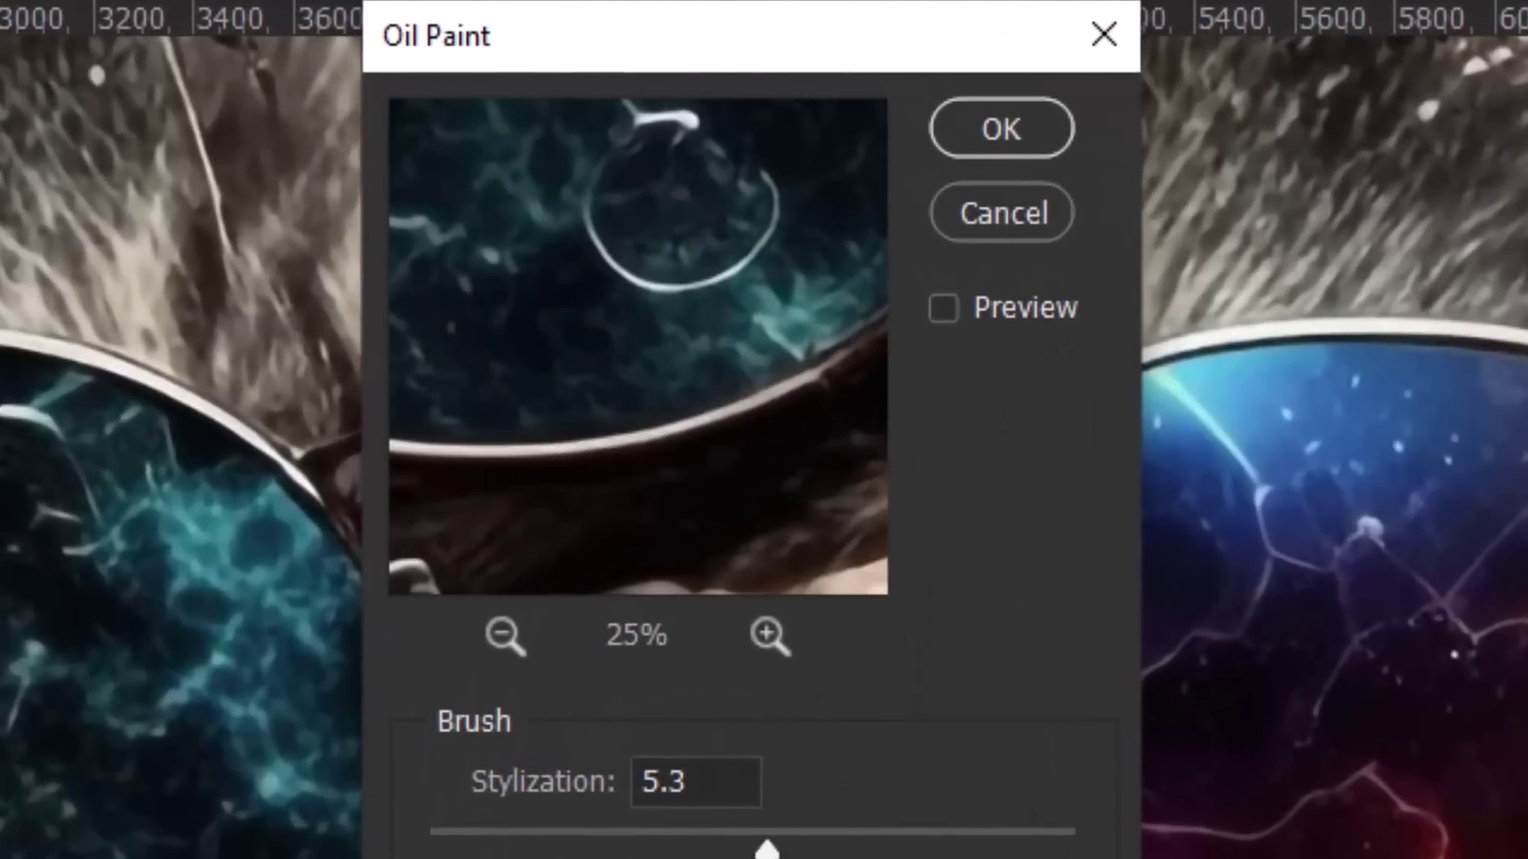
{"action": "left_click_drag", "start_coordinate": [767, 850], "coordinate": [886, 849]}
{"action": "left_click", "coordinate": [962, 147]}
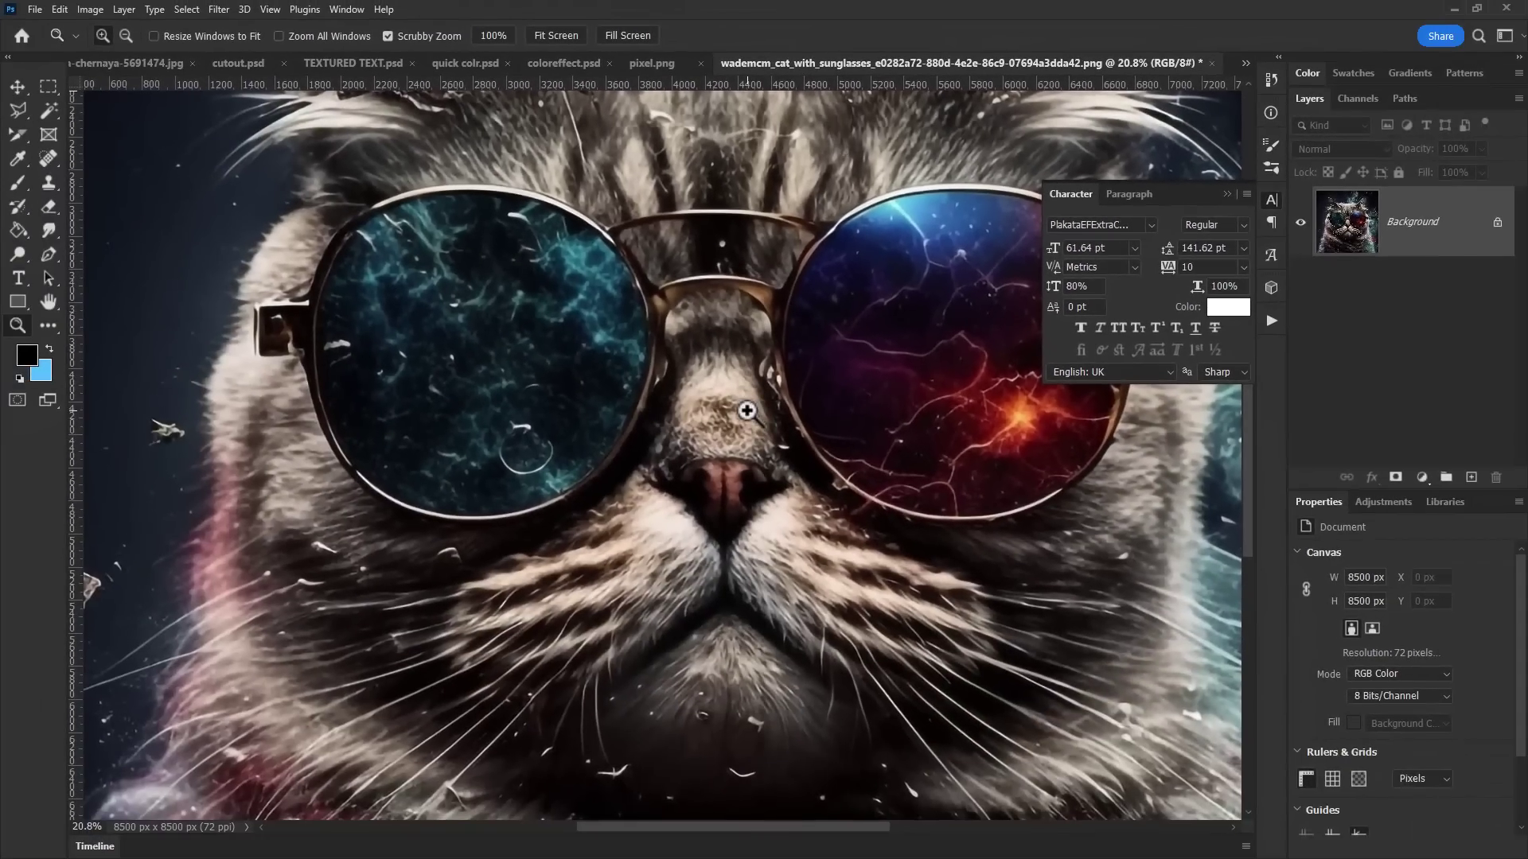
{"action": "left_click_drag", "start_coordinate": [724, 521], "coordinate": [785, 400]}
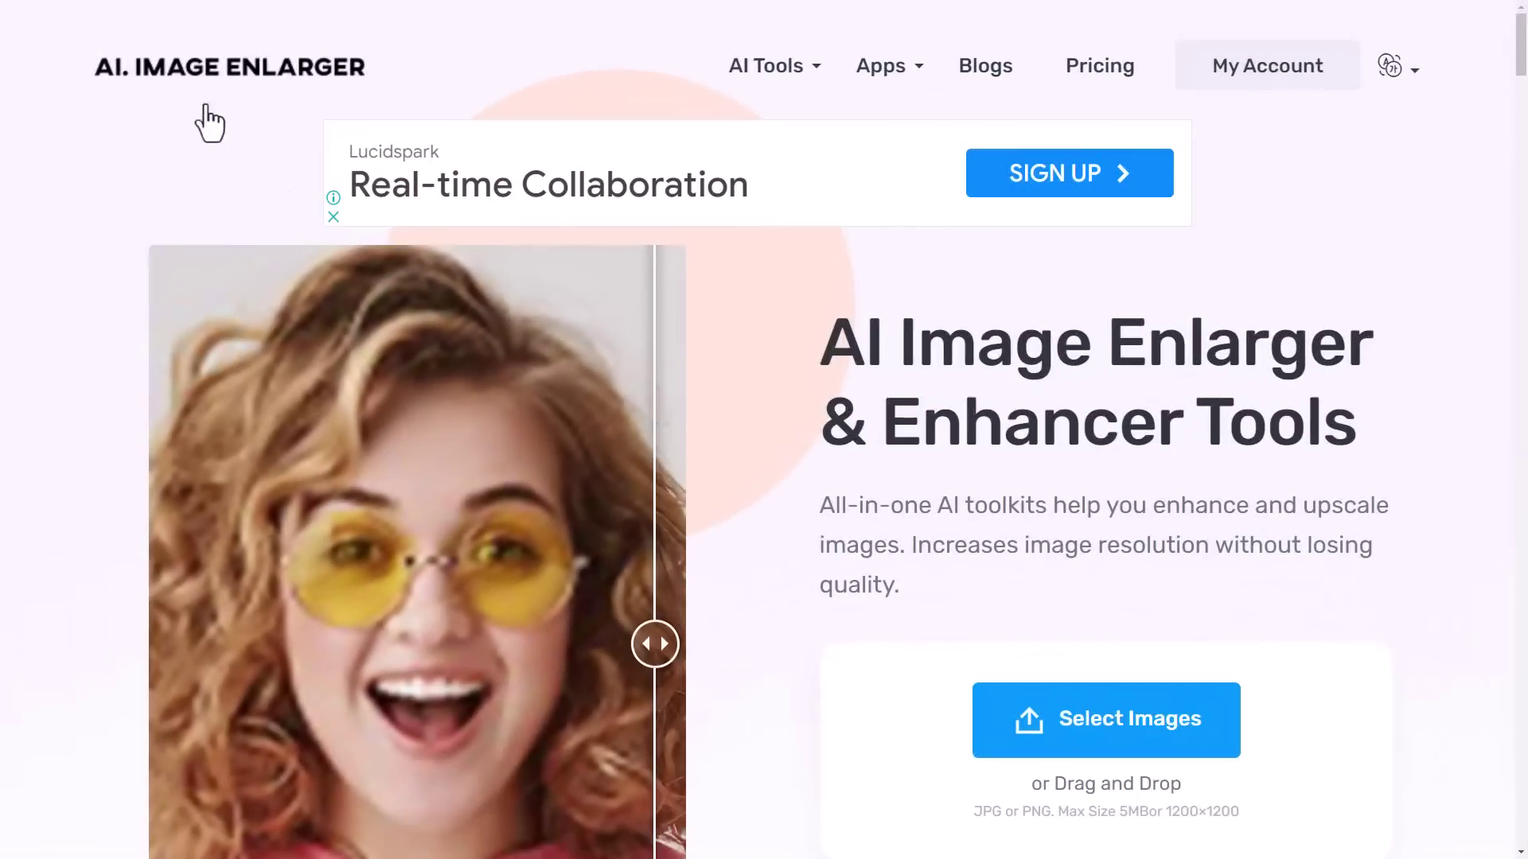
- In AI Image Enlarger, upload the cat image, set the enlargement to 4x and start processing
{"action": "scroll", "coordinate": [1480, 494], "scroll_direction": "down", "scroll_amount": 3}
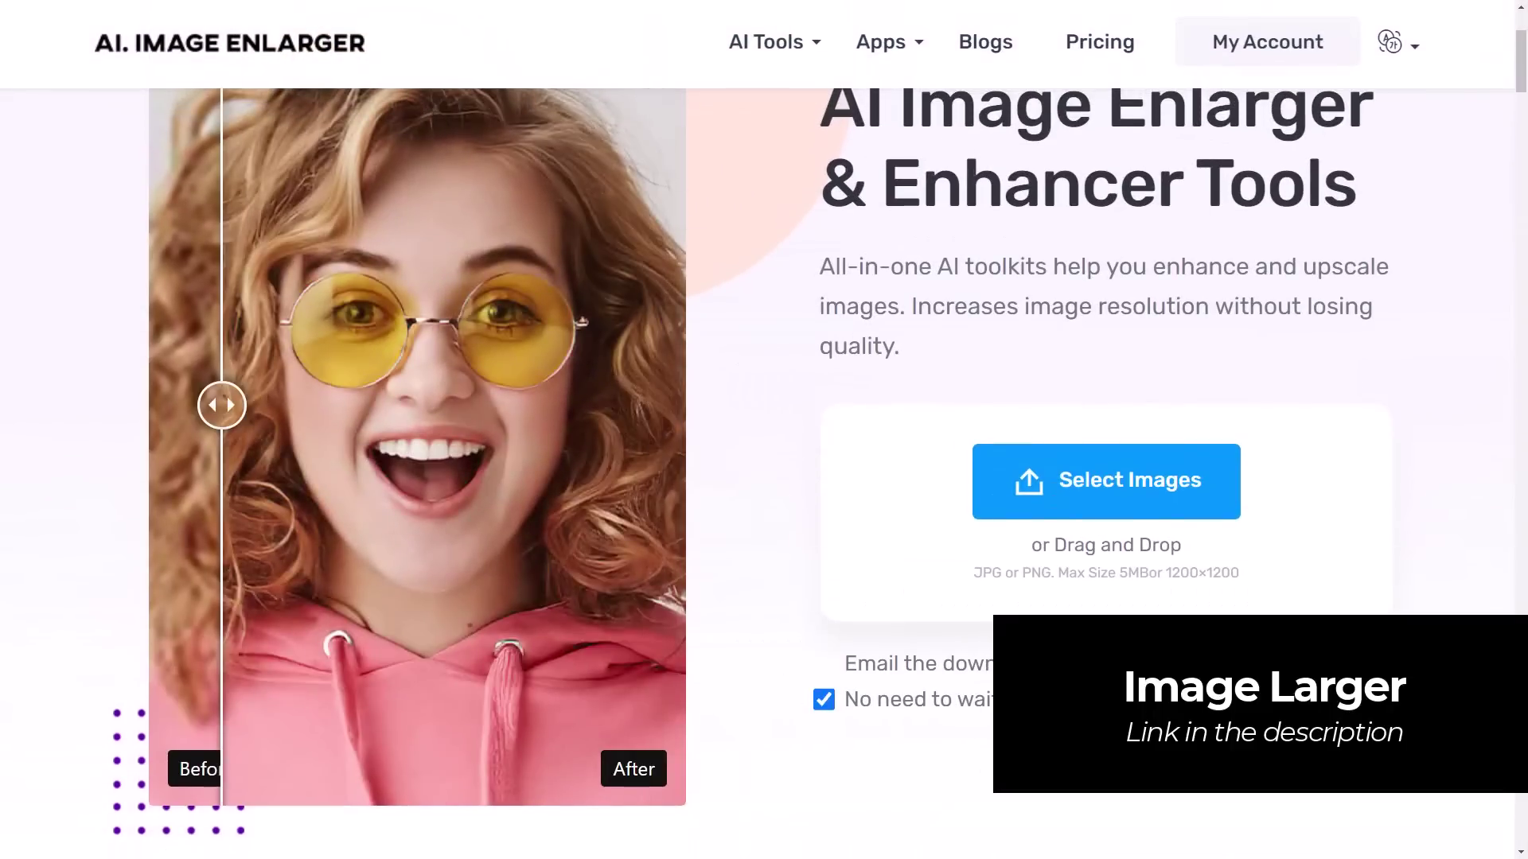
{"action": "left_click_drag", "start_coordinate": [540, 352], "coordinate": [1134, 499]}
{"action": "left_click", "coordinate": [1099, 674]}
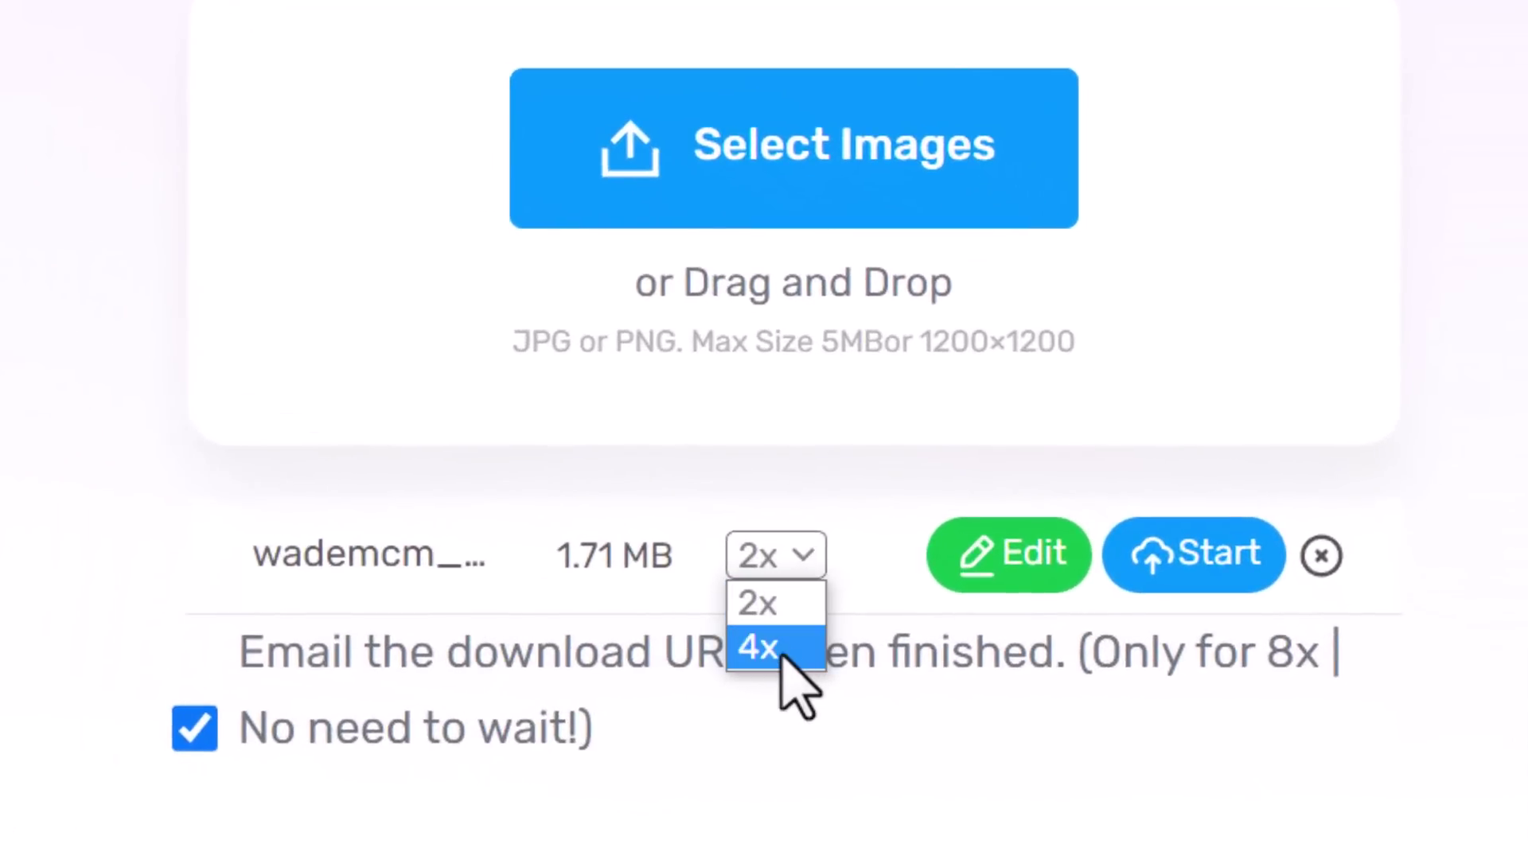
{"action": "left_click", "coordinate": [1094, 712]}
{"action": "left_click", "coordinate": [1182, 565]}
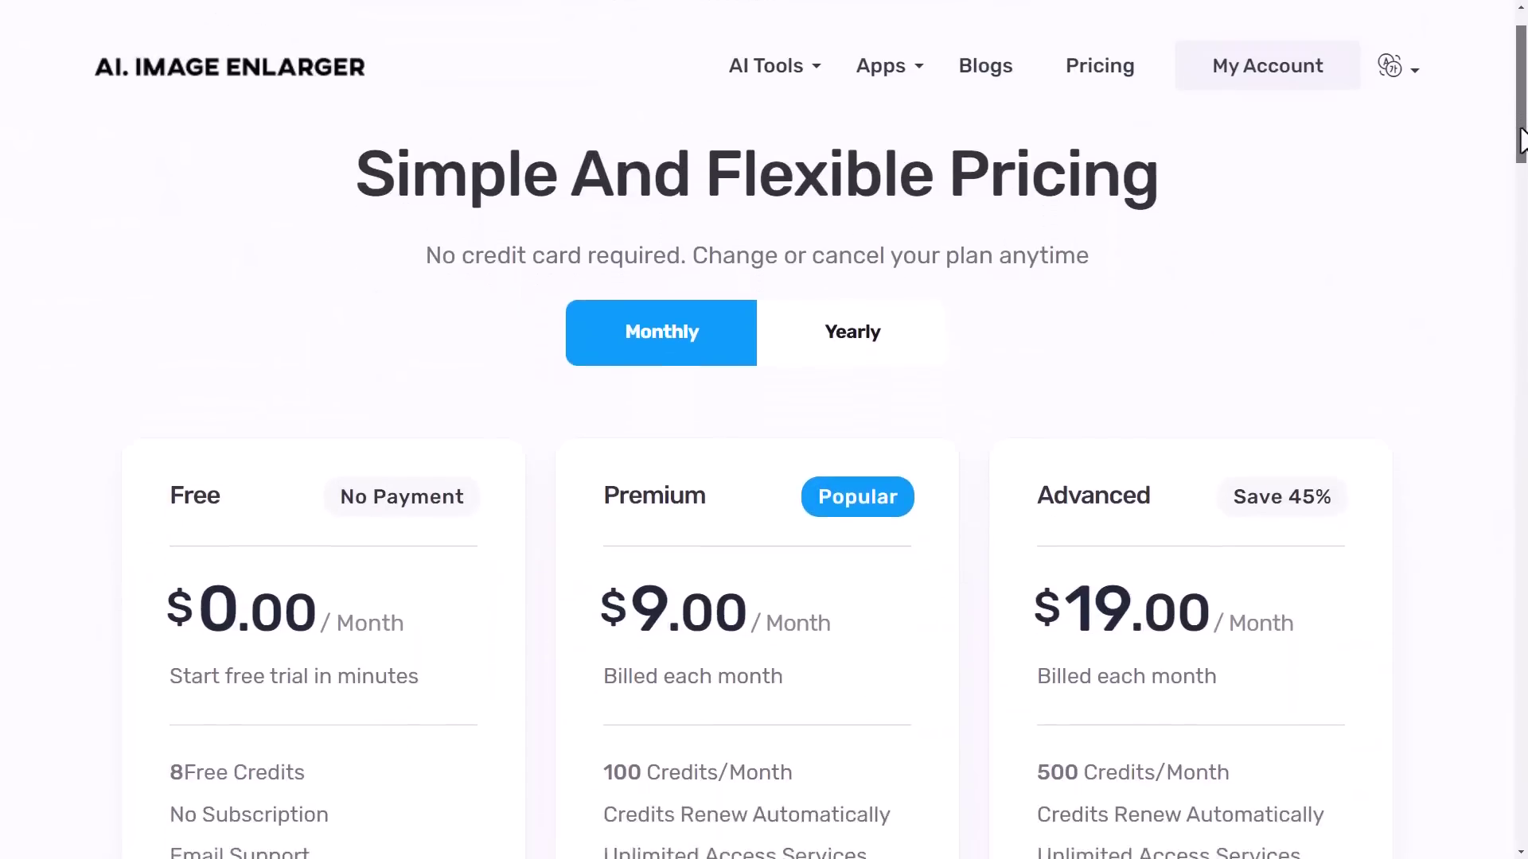
- Review AI Image Enlarger's Free, Premium and Advanced pricing plans
{"action": "left_click_drag", "start_coordinate": [1522, 139], "coordinate": [1522, 183]}
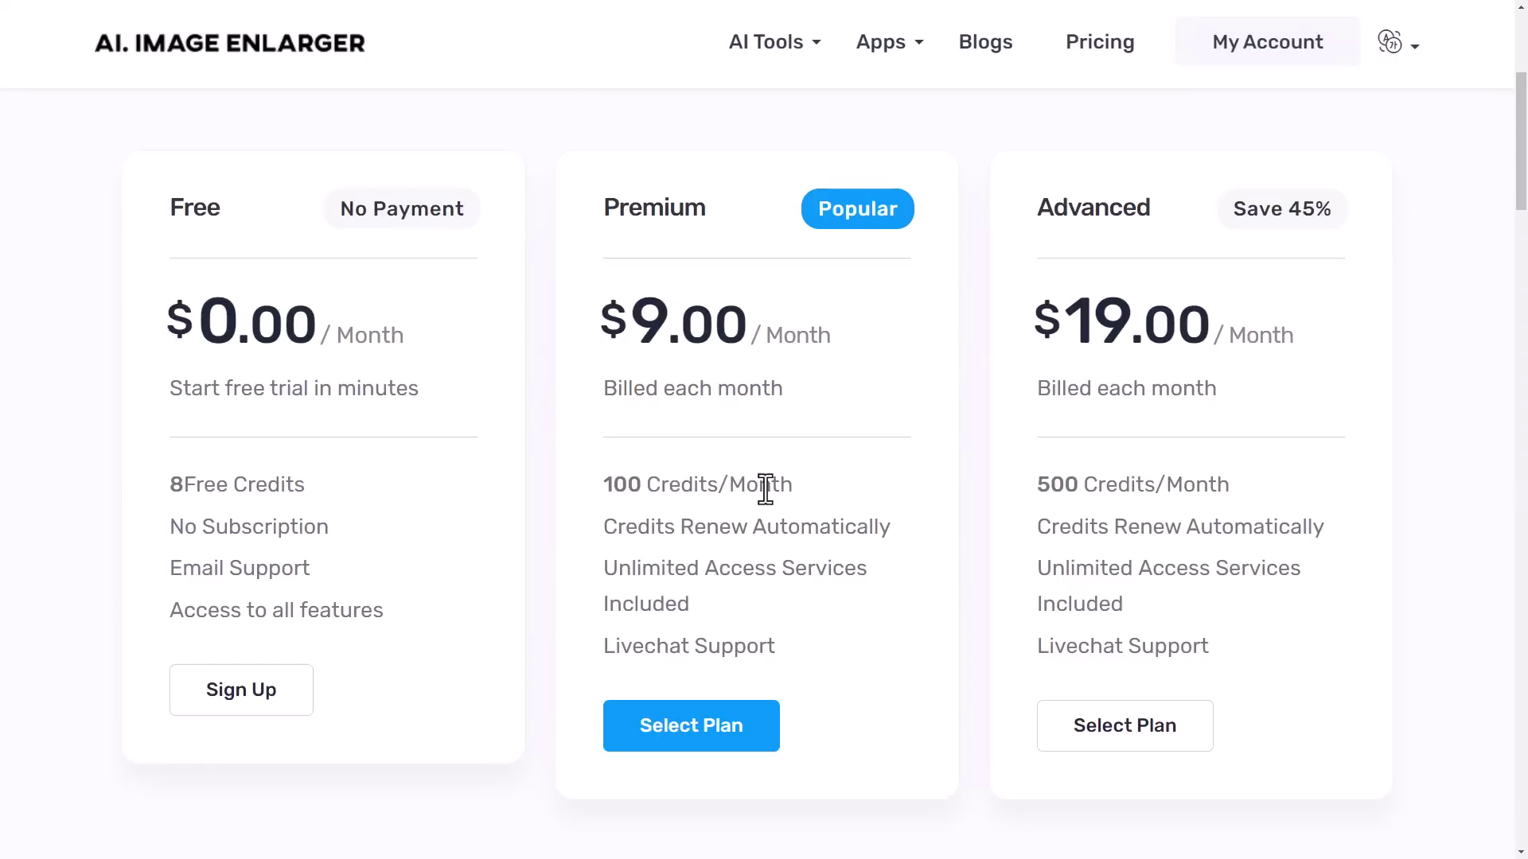
{"action": "scroll", "coordinate": [780, 509], "scroll_direction": "down", "scroll_amount": 2}
{"action": "scroll", "coordinate": [849, 661], "scroll_direction": "up", "scroll_amount": 7}
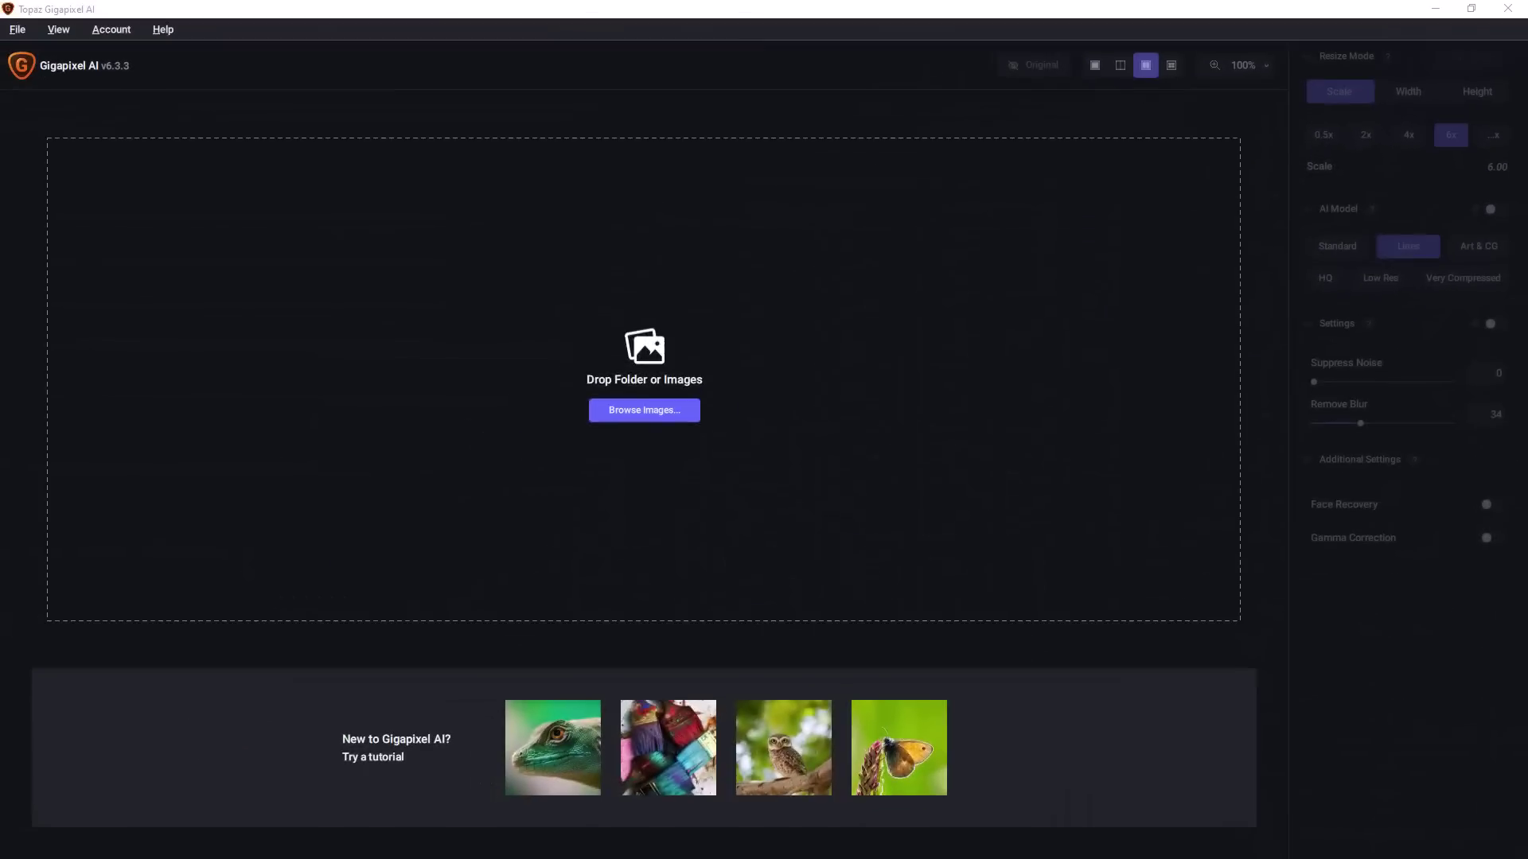
- Load the cat image into Gigapixel AI, select the Standard model and switch the AI Model's automatic option
{"action": "left_click_drag", "start_coordinate": [0, 386], "coordinate": [618, 382]}
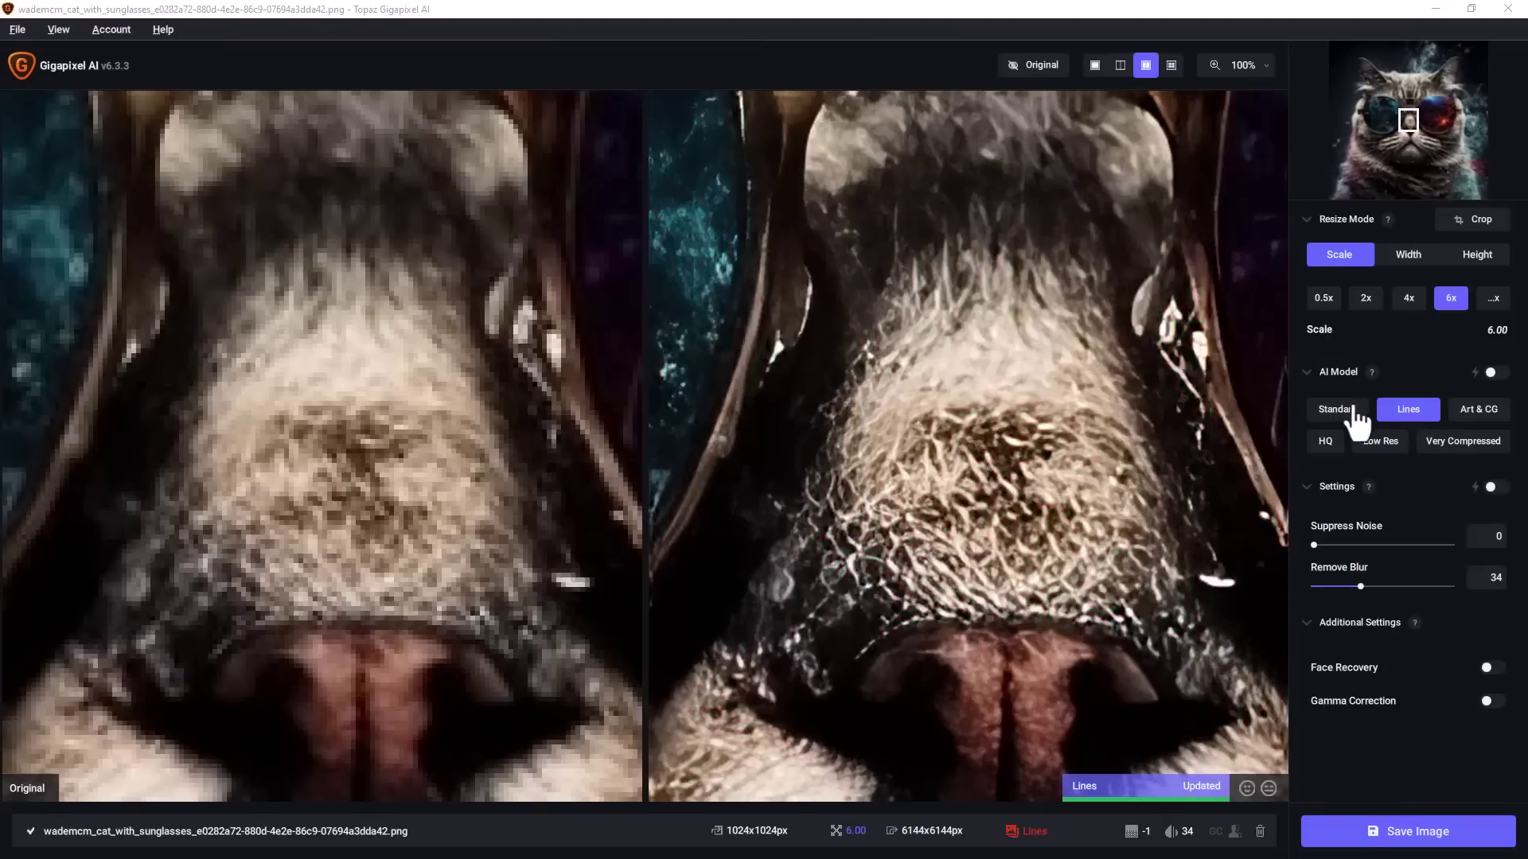
{"action": "left_click", "coordinate": [1345, 410]}
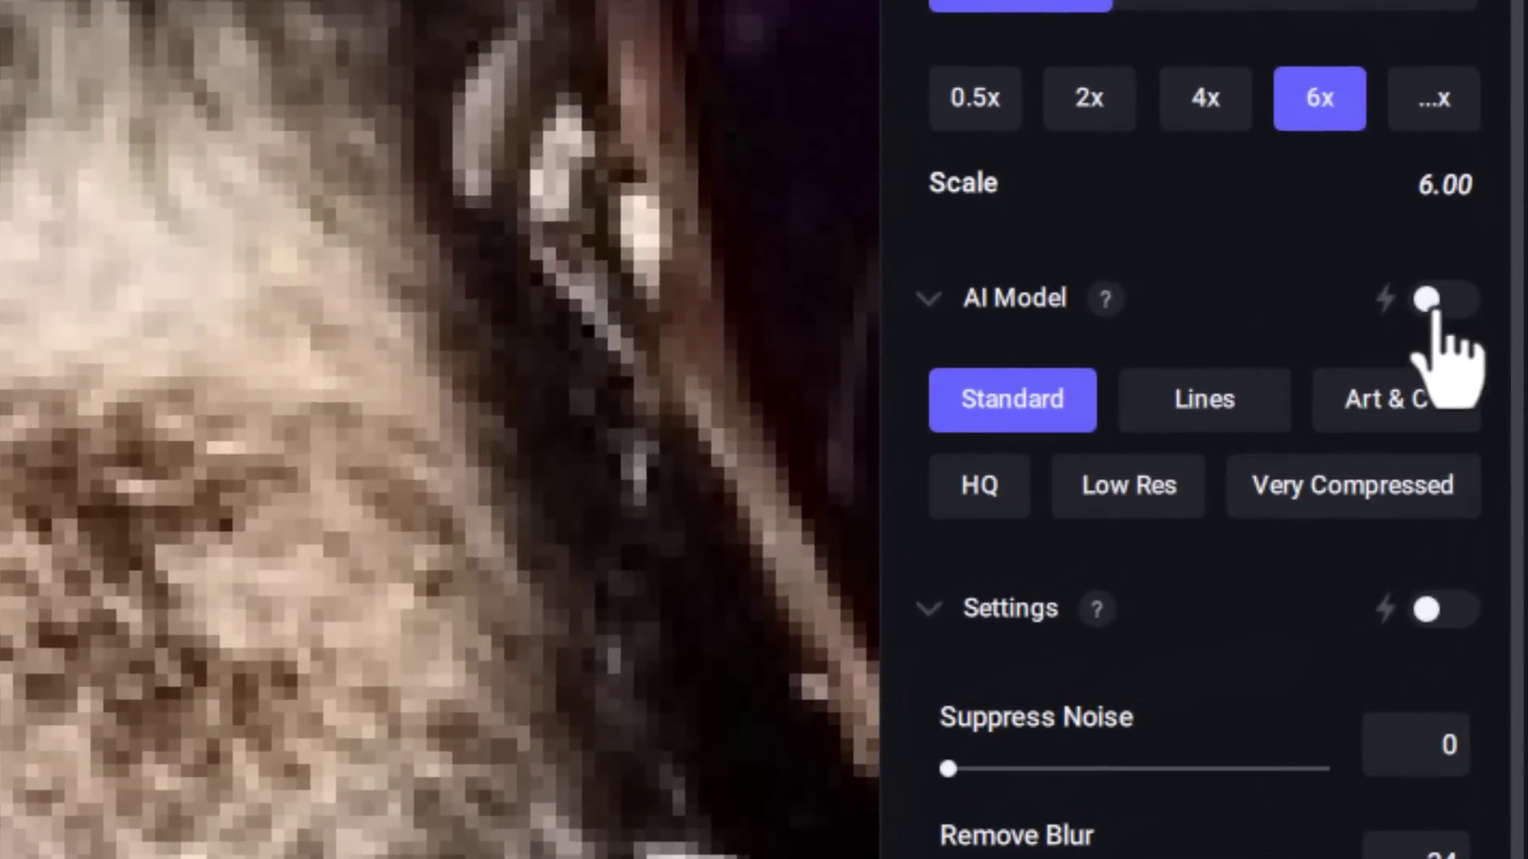
{"action": "left_click", "coordinate": [1442, 314]}
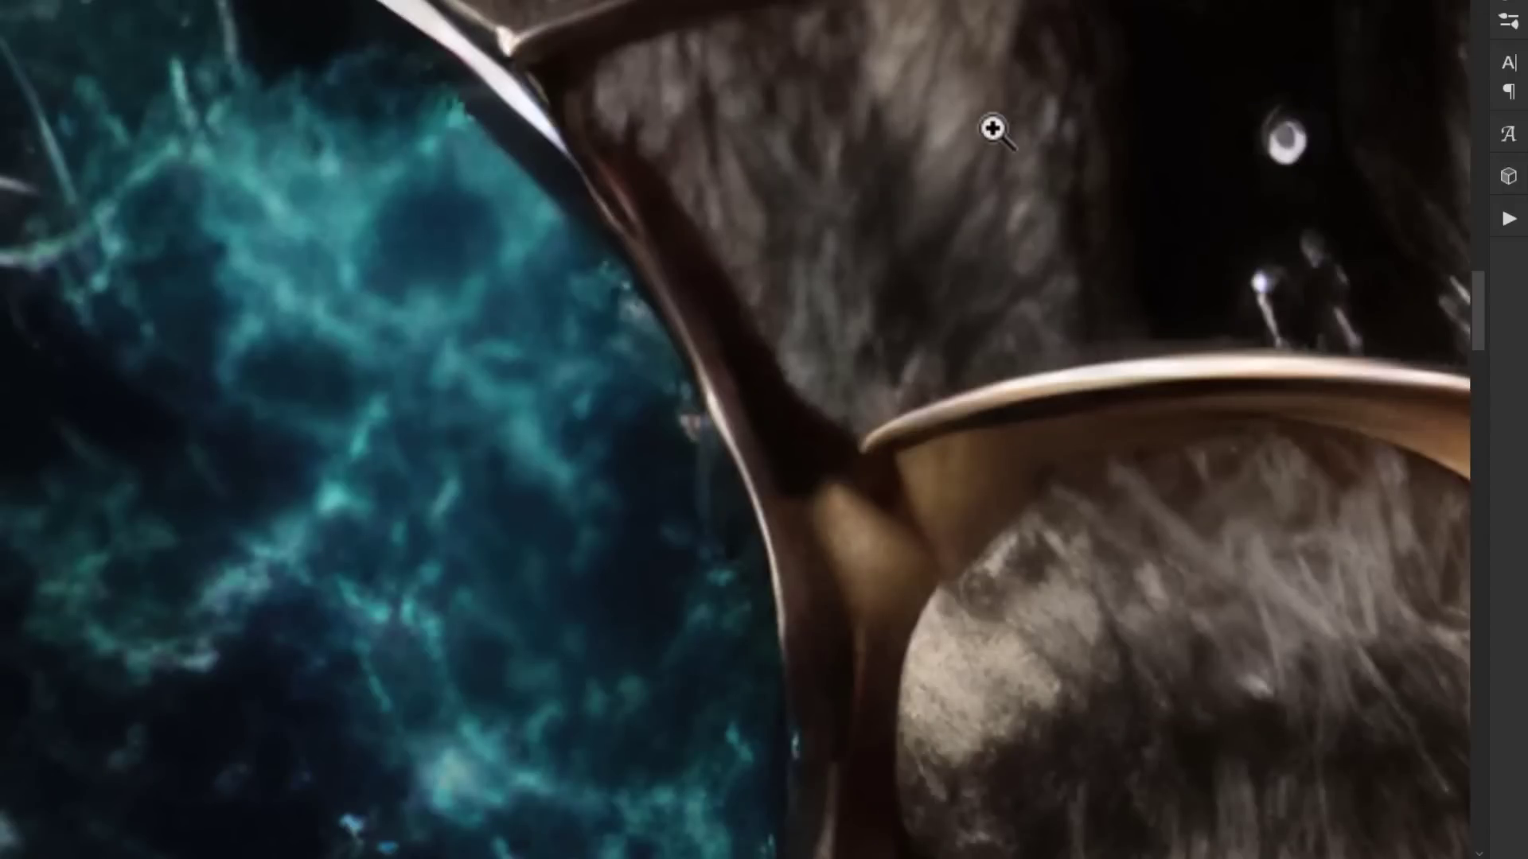
- In Photoshop, inspect the upscaled cat image's detail and set its width to 9000 pixels in Image Size
{"action": "left_click_drag", "start_coordinate": [1001, 198], "coordinate": [992, 230]}
{"action": "left_click_drag", "start_coordinate": [1184, 476], "coordinate": [792, 334]}
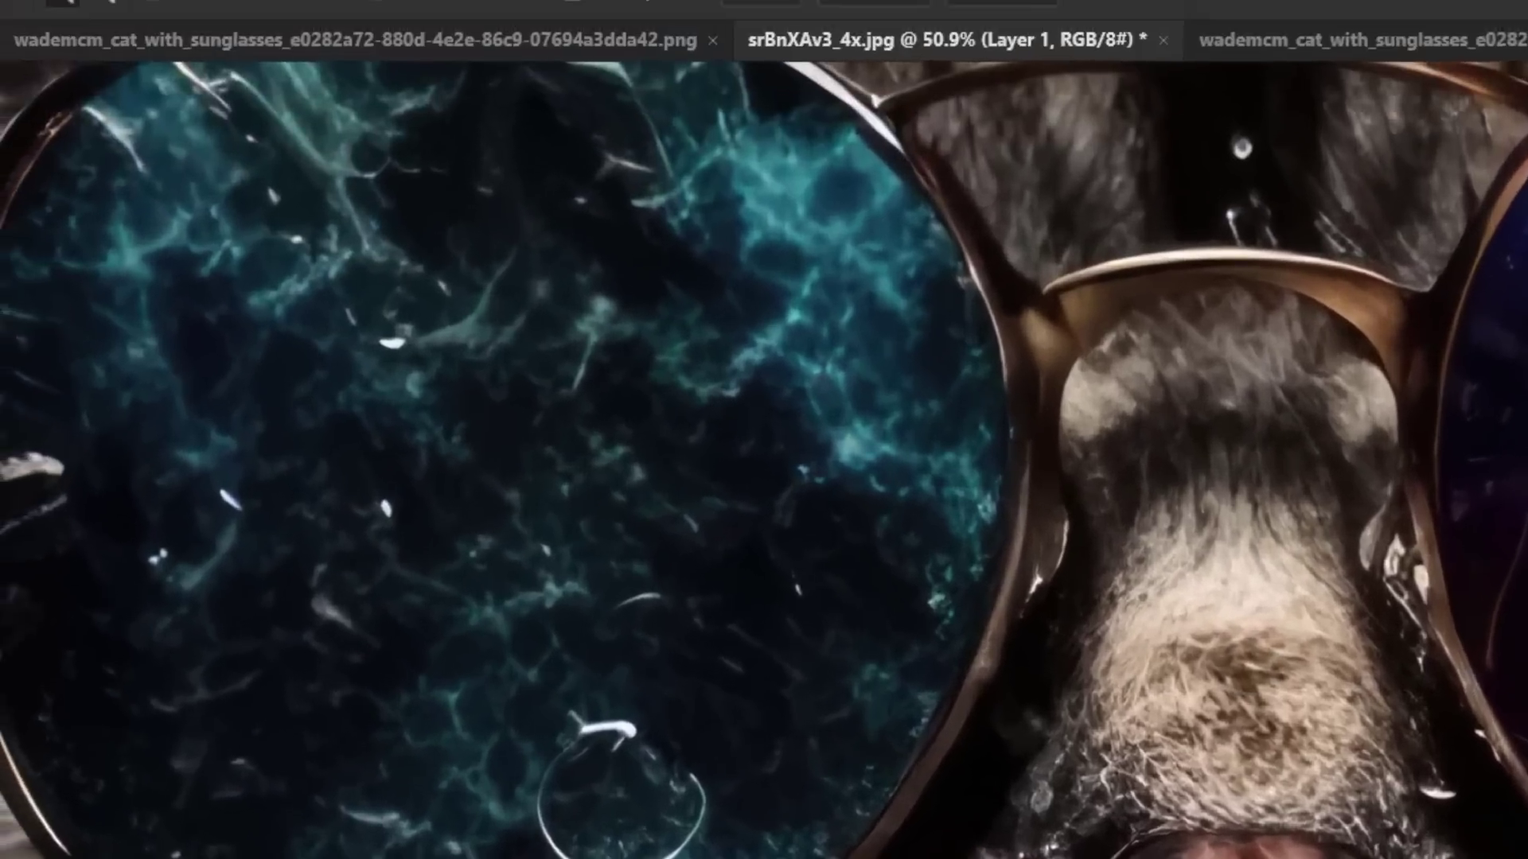
{"action": "left_click", "coordinate": [68, 16]}
{"action": "left_click", "coordinate": [140, 267]}
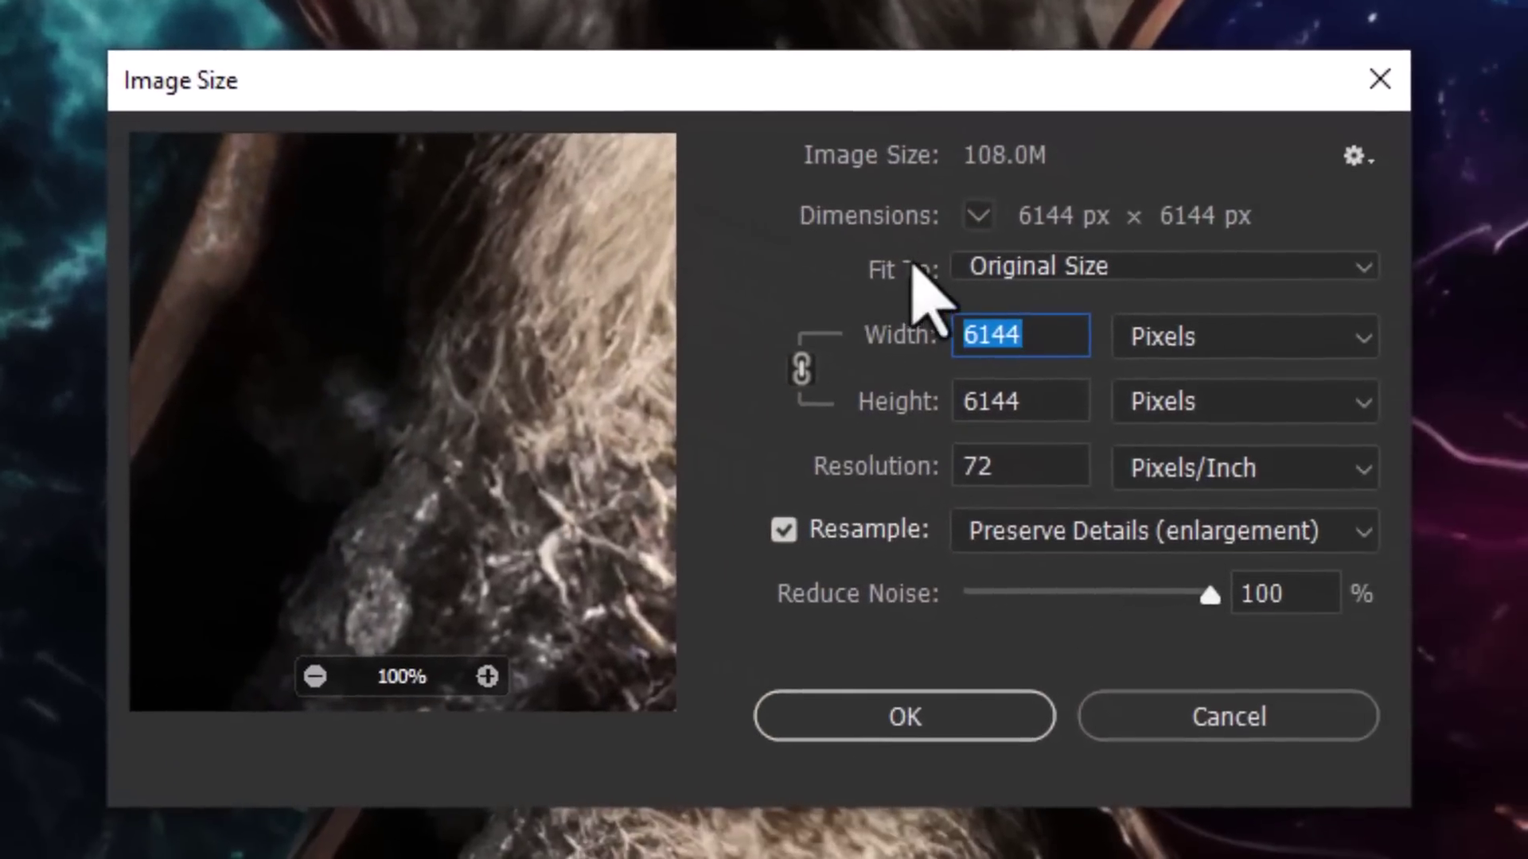
{"action": "type", "text": "9000"}
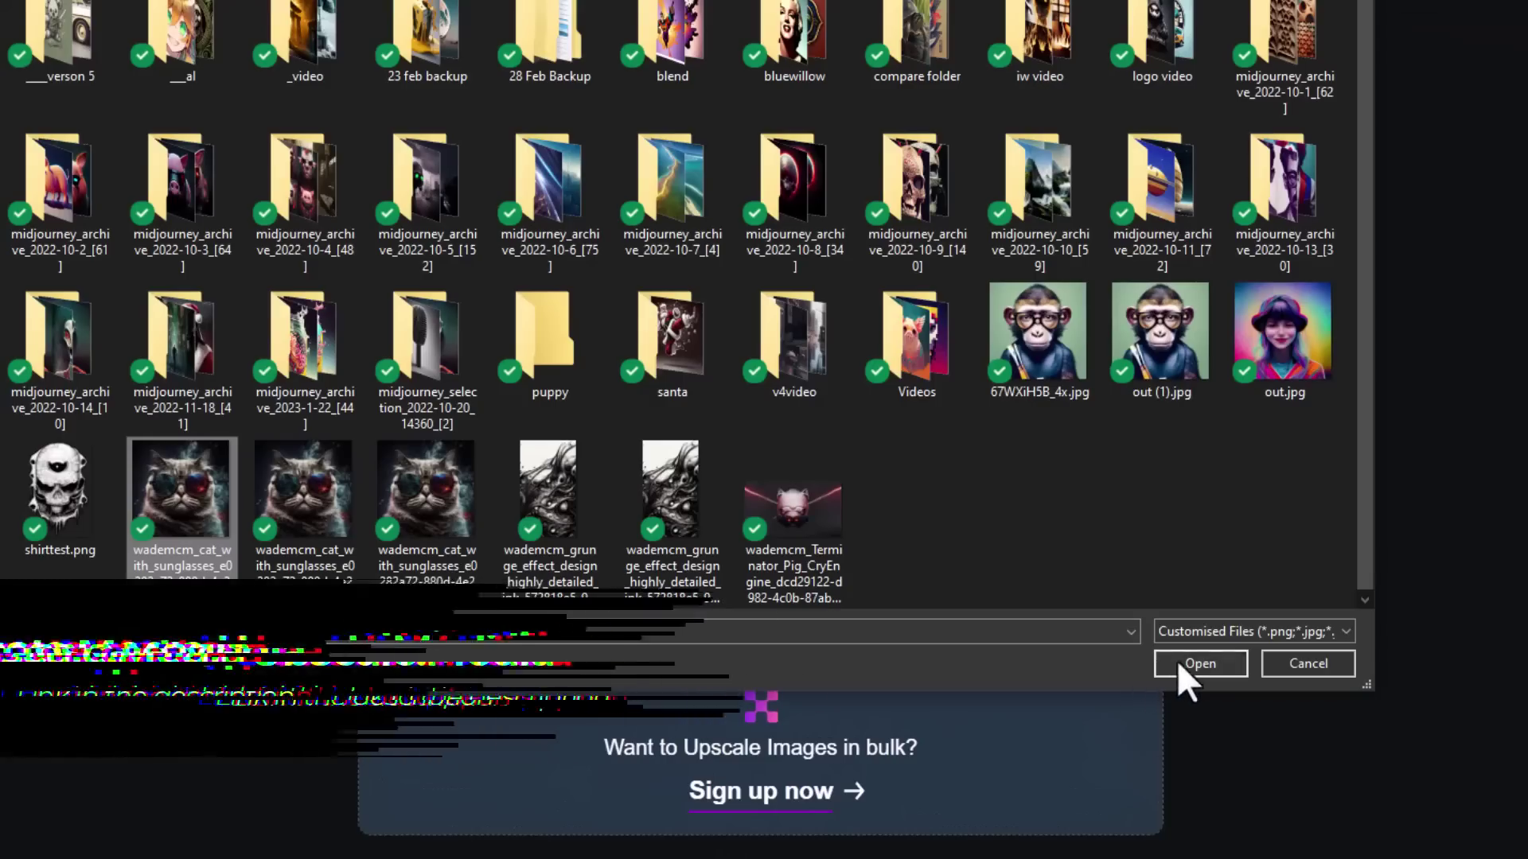
- Upload the cat image to the web upscaler, turn on Enhance Quality and set the upscale factor to 4x
{"action": "left_click", "coordinate": [1173, 660]}
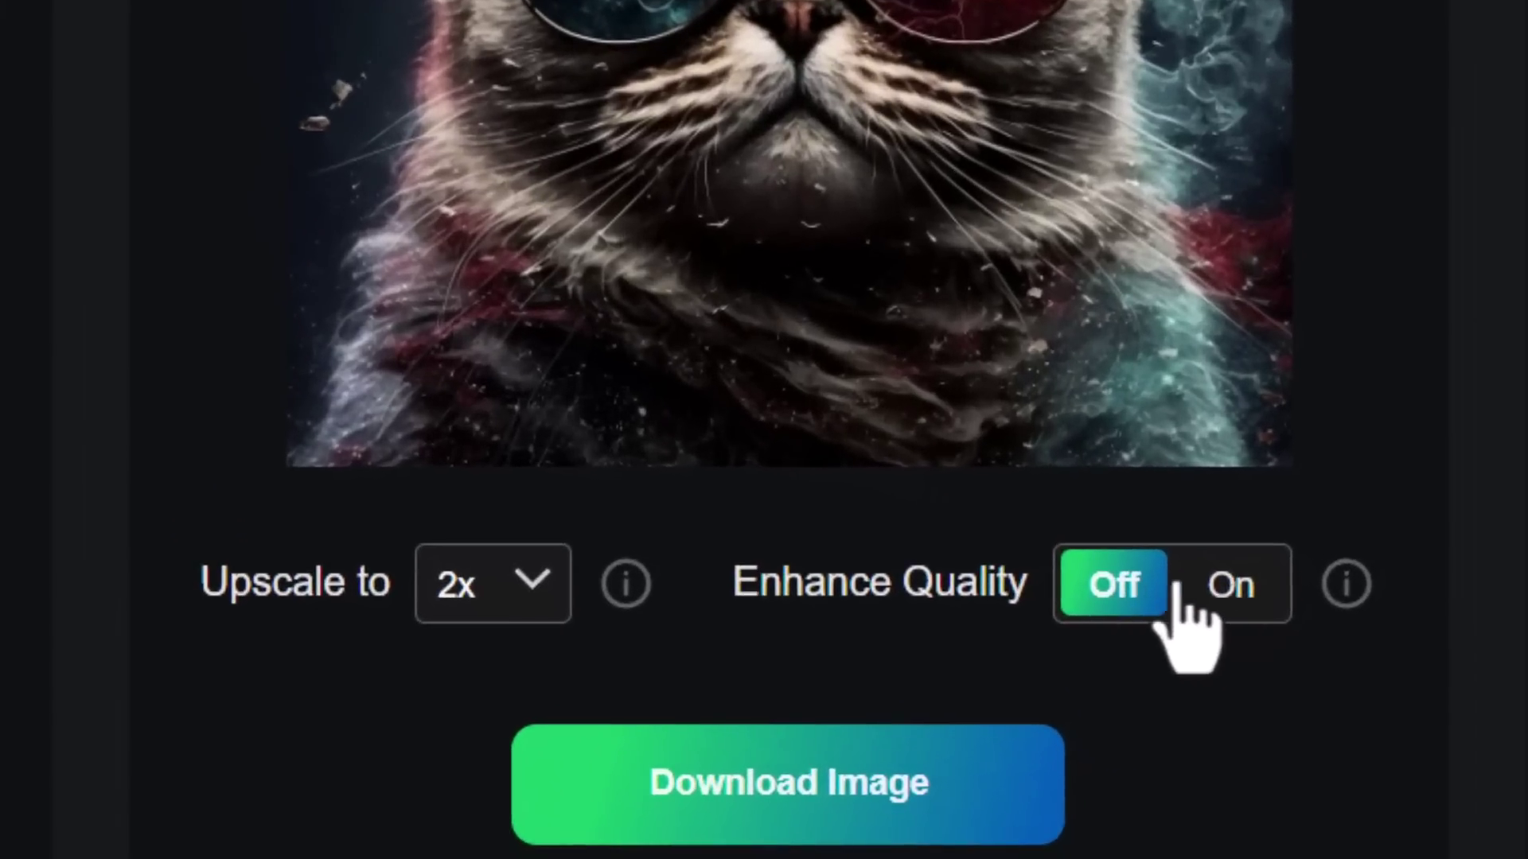
{"action": "left_click", "coordinate": [1225, 595]}
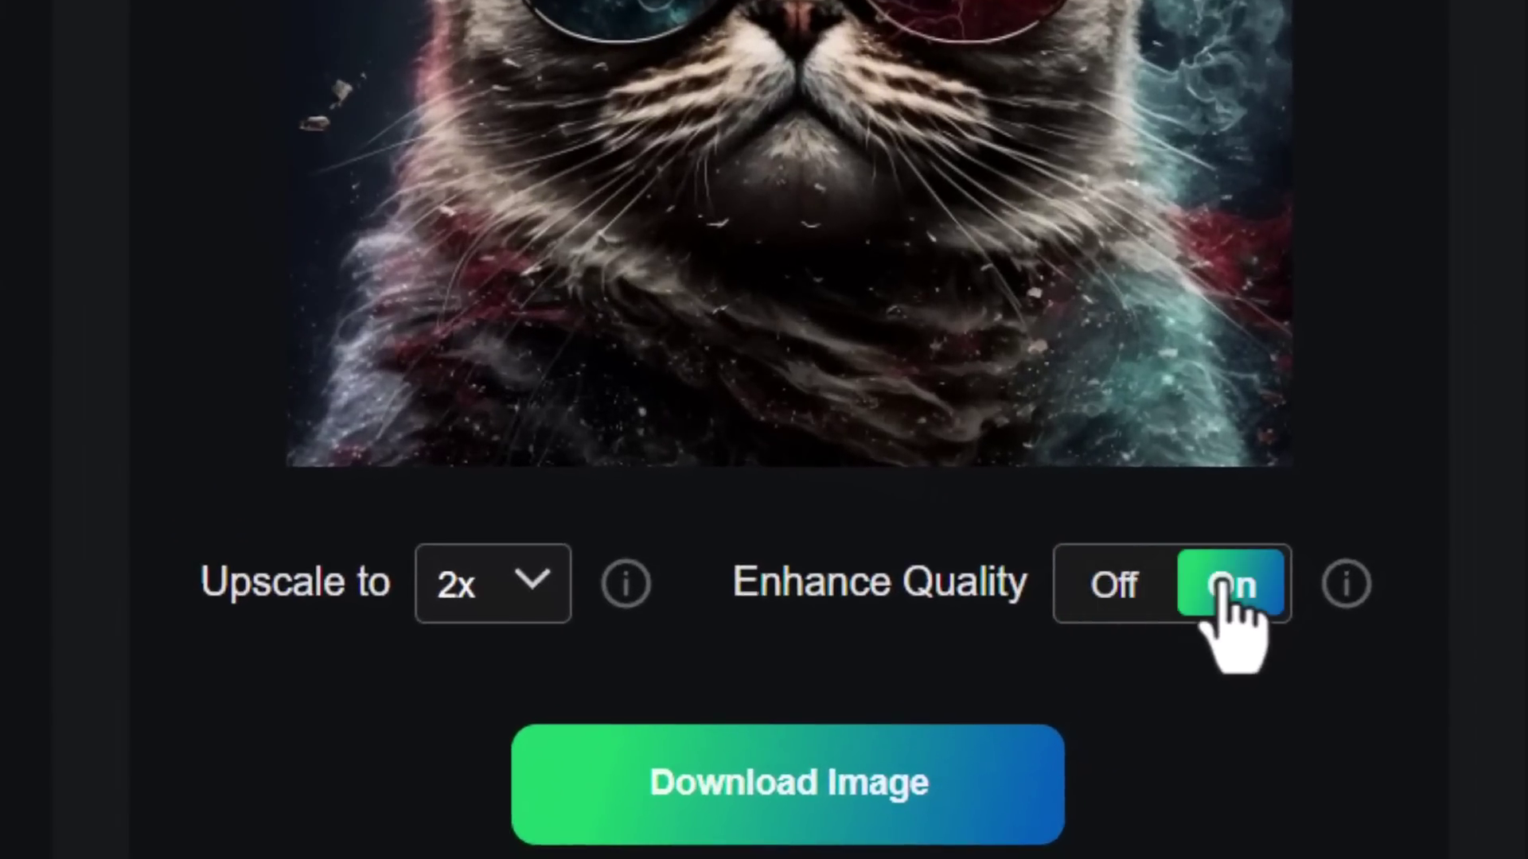
{"action": "left_click", "coordinate": [499, 605]}
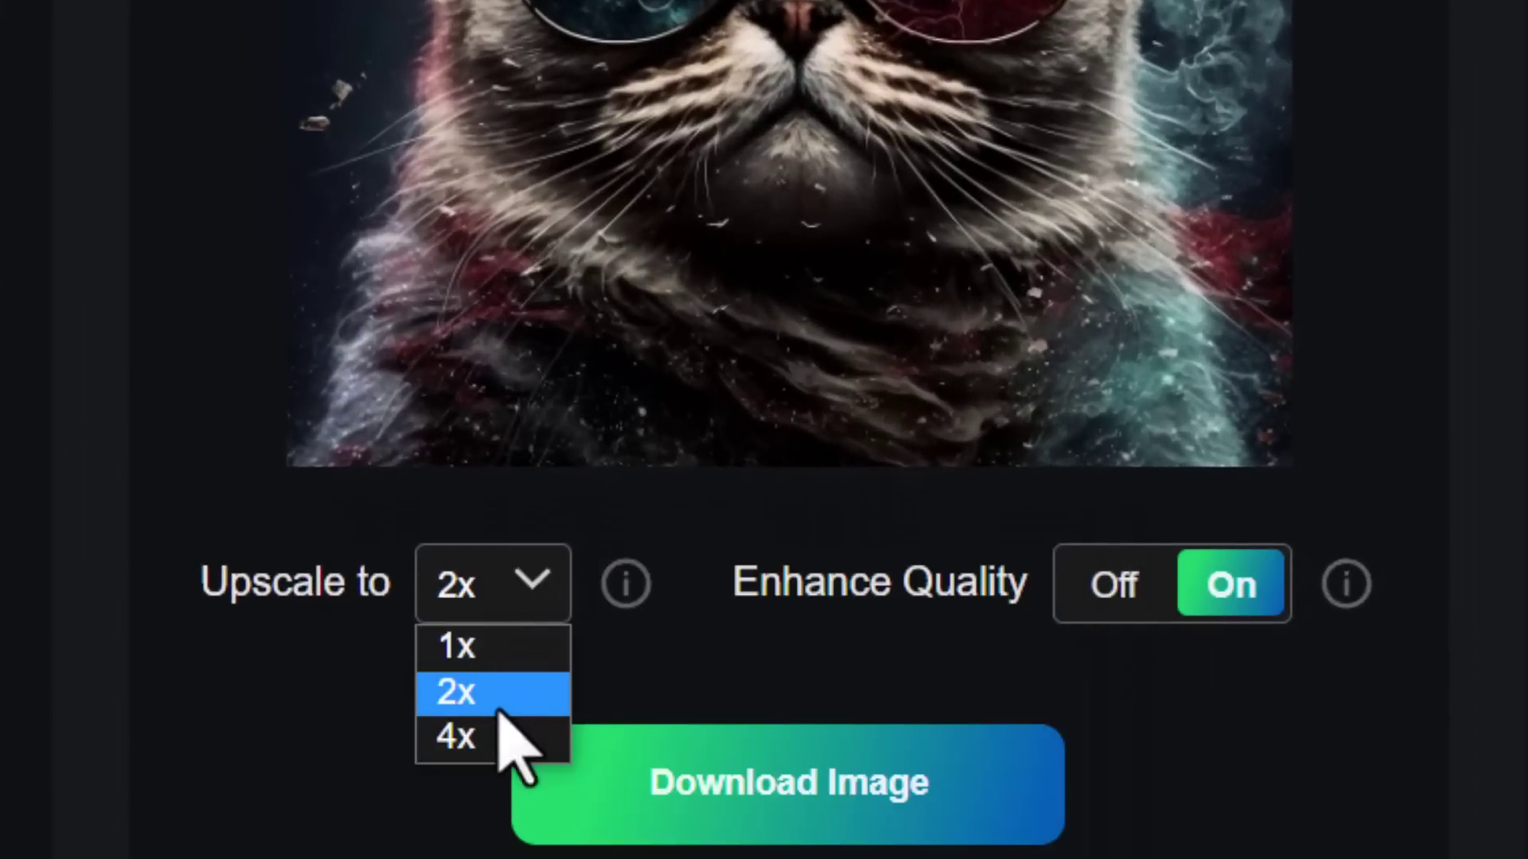
{"action": "left_click", "coordinate": [495, 738]}
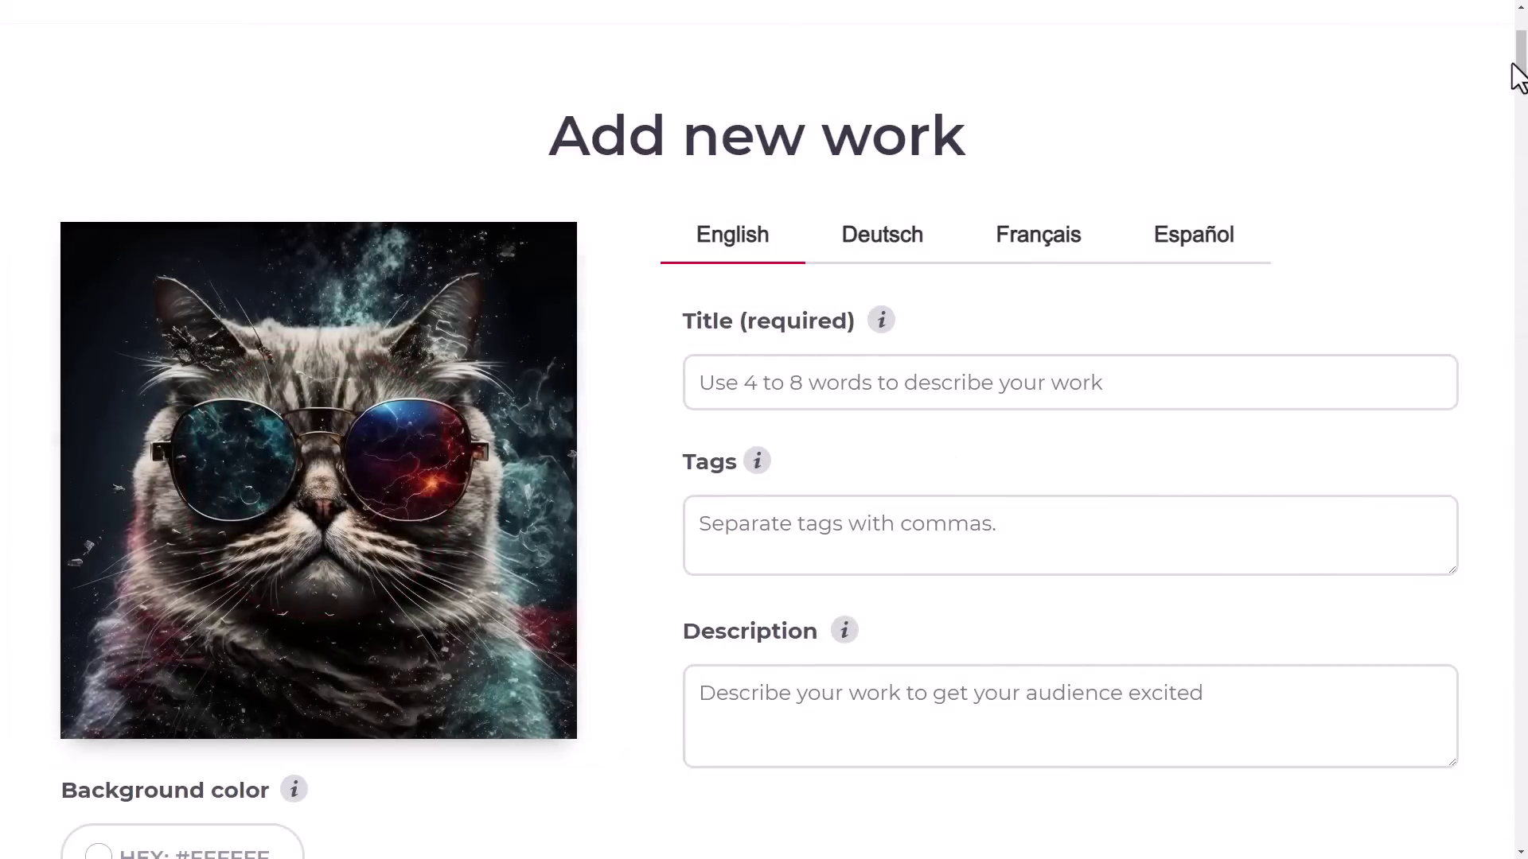
- Examine the product options for the uploaded cat artwork on the Add new work page
{"action": "scroll", "coordinate": [986, 345], "scroll_direction": "down", "scroll_amount": 15}
{"action": "left_click", "coordinate": [1153, 287]}
{"action": "scroll", "coordinate": [772, 312], "scroll_direction": "down", "scroll_amount": 3}
{"action": "scroll", "coordinate": [772, 312], "scroll_direction": "down", "scroll_amount": 5}
{"action": "mouse_move", "coordinate": [1207, 466]}
{"action": "left_mouse_down"}
{"action": "mouse_move", "coordinate": [1177, 462]}
{"action": "mouse_move", "coordinate": [1207, 457]}
{"action": "left_mouse_up"}
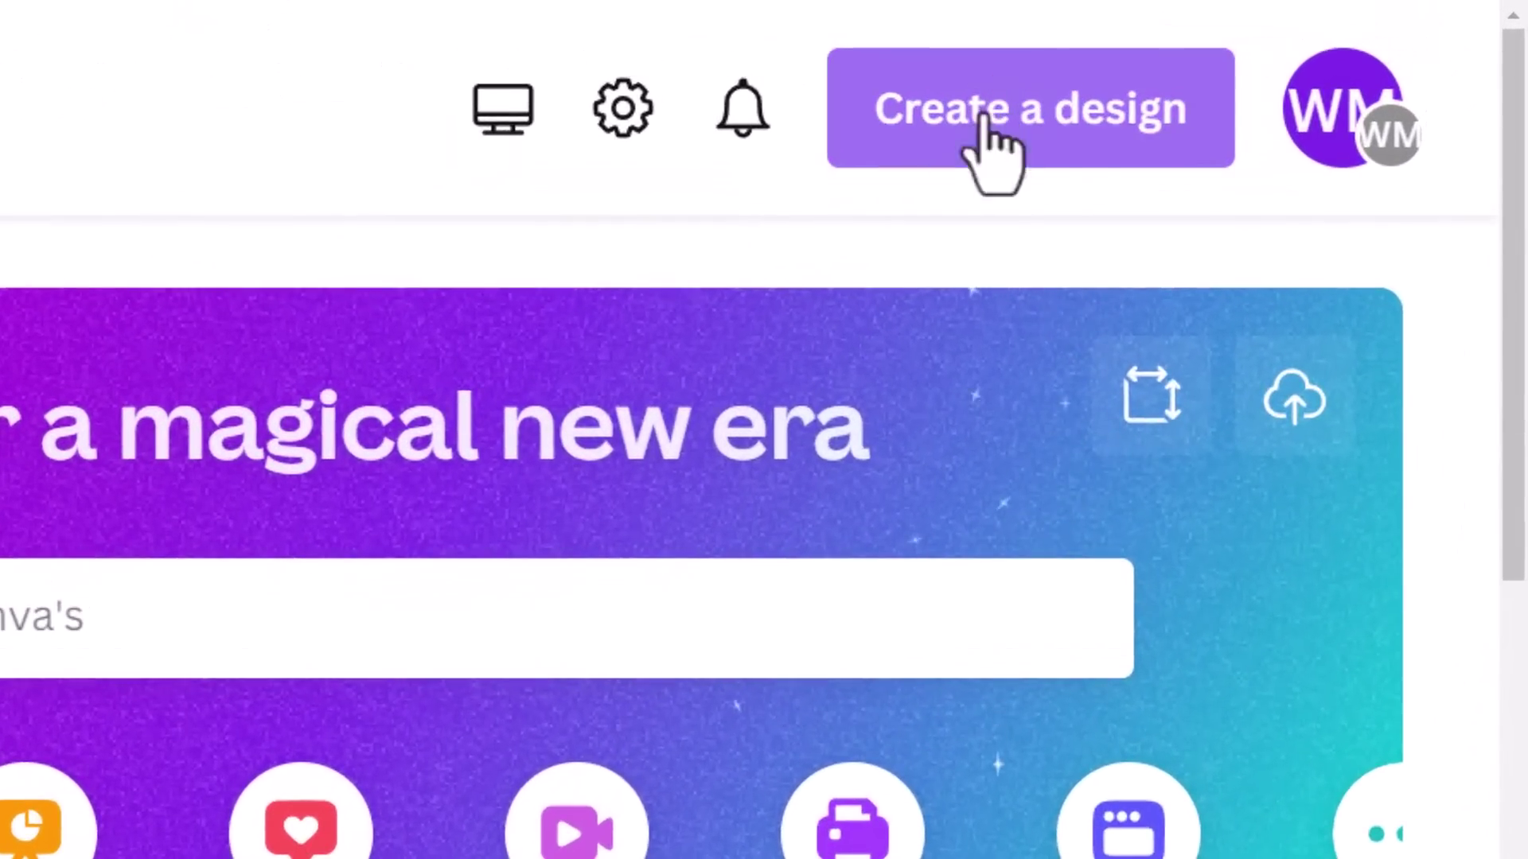
- In Canva, create a new custom-size design 20 in wide and 20 in high, using inches as the unit
{"action": "left_click", "coordinate": [1067, 127]}
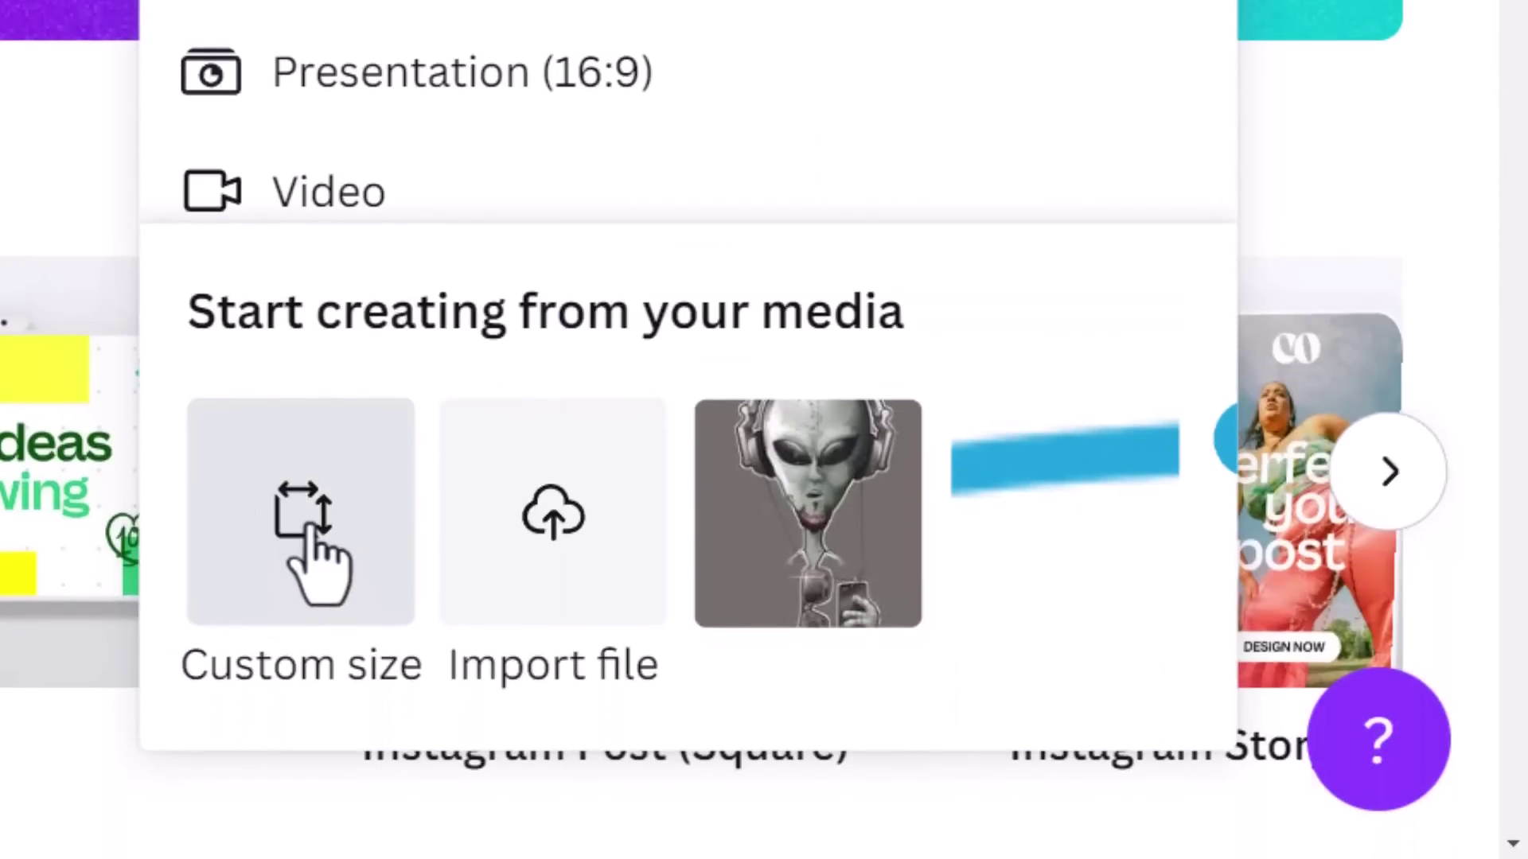
{"action": "left_click", "coordinate": [315, 531]}
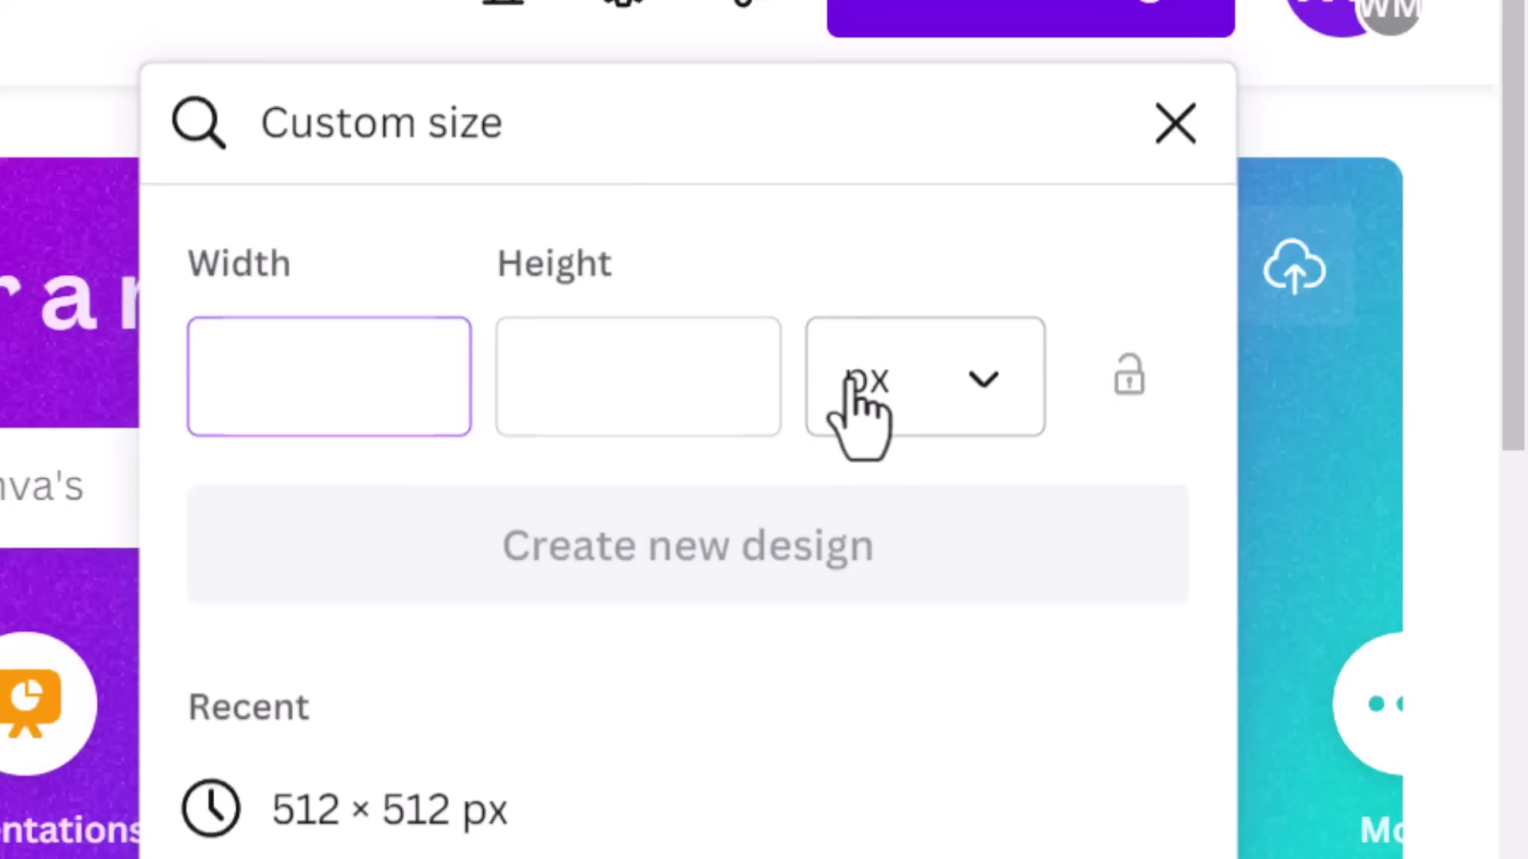
{"action": "left_click", "coordinate": [875, 398]}
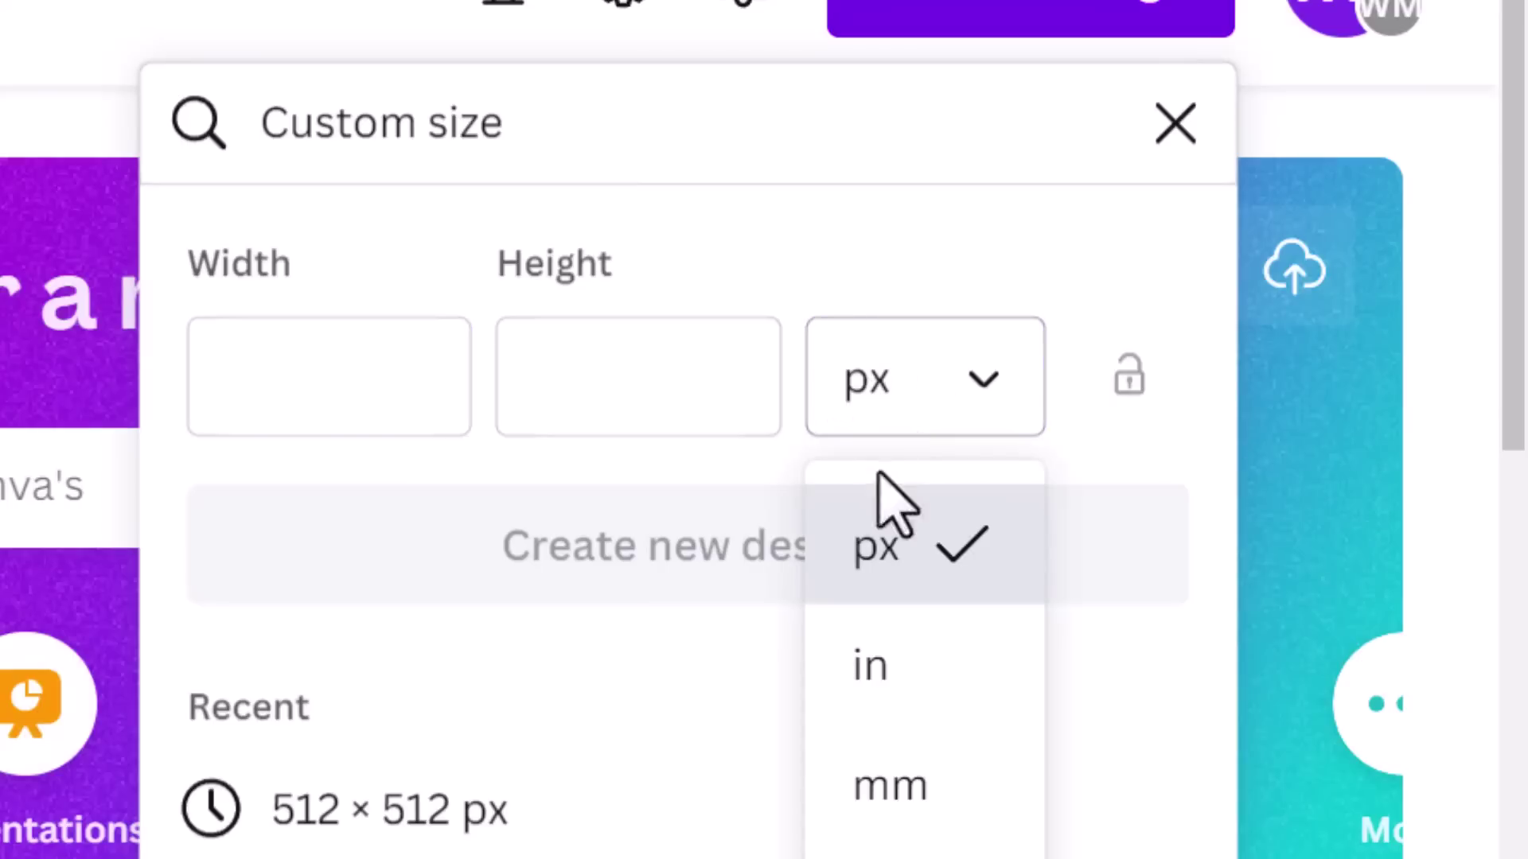
{"action": "left_click", "coordinate": [872, 670]}
{"action": "left_click", "coordinate": [403, 409]}
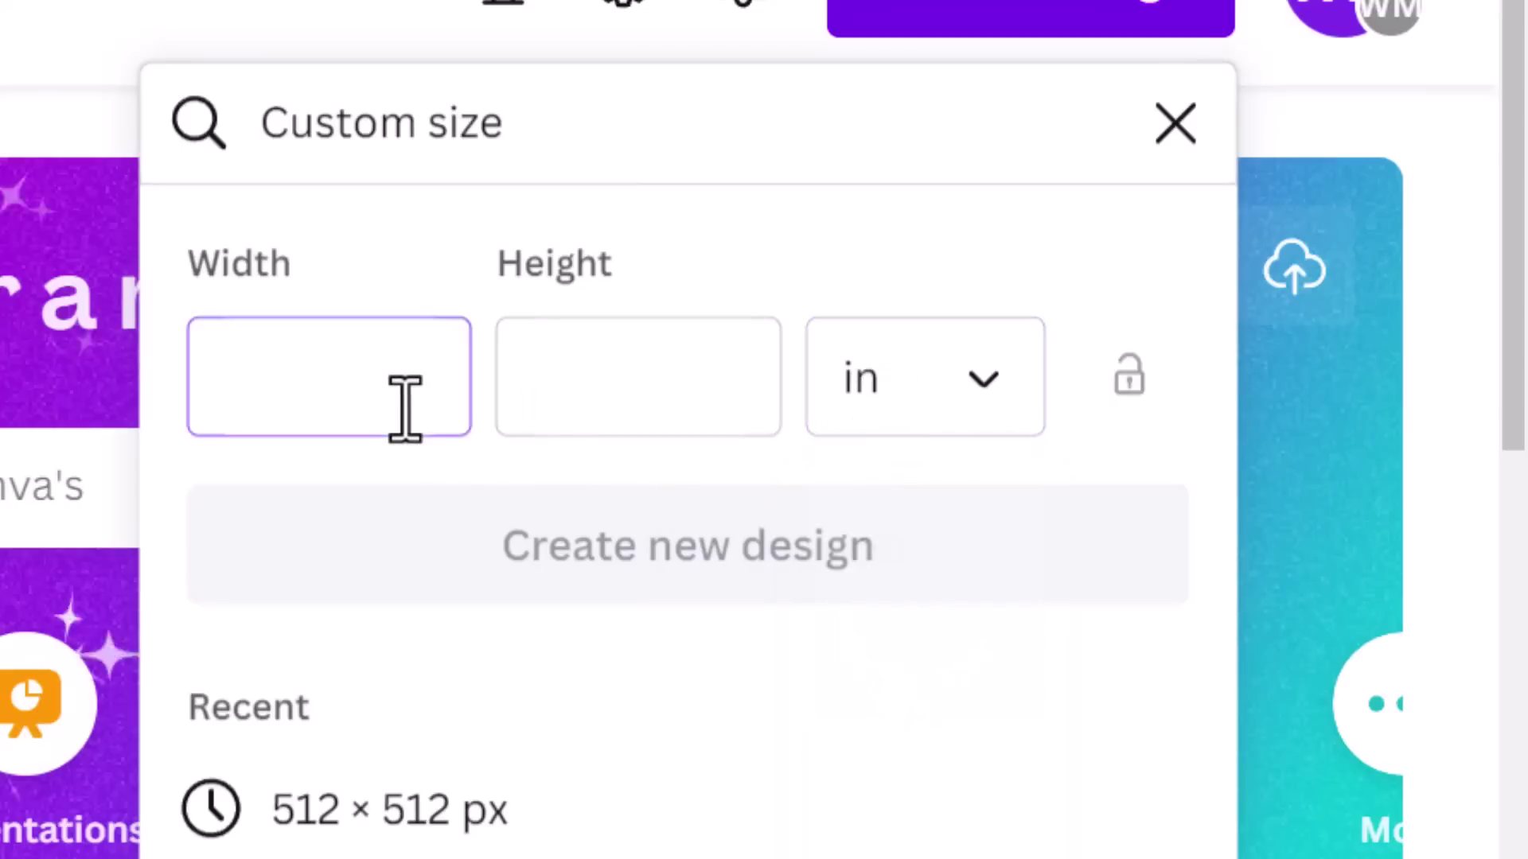
{"action": "type", "text": "20"}
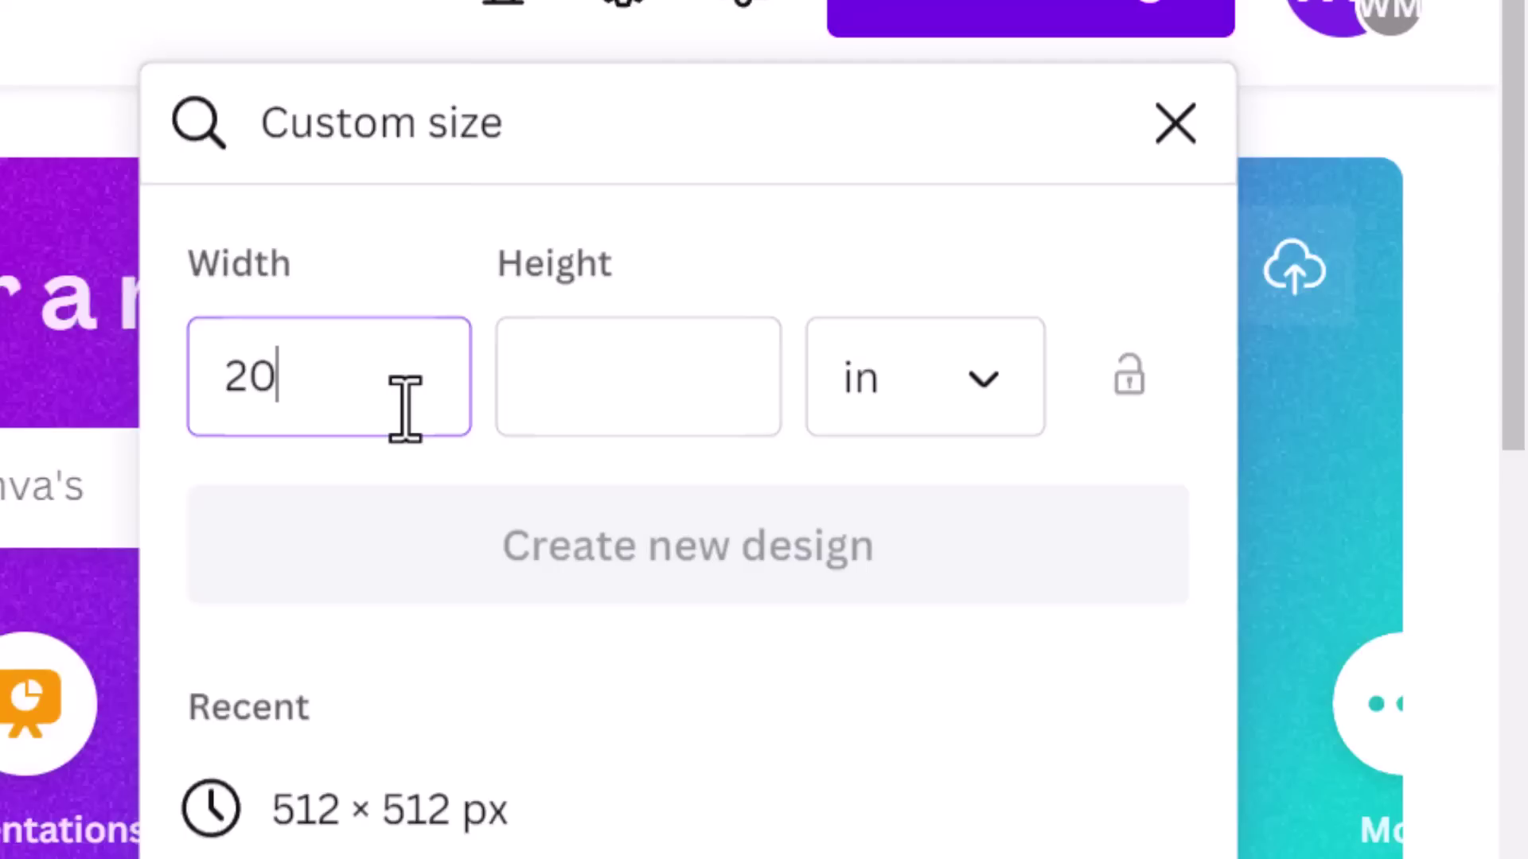
{"action": "key", "text": "Tab"}
{"action": "type", "text": "20"}
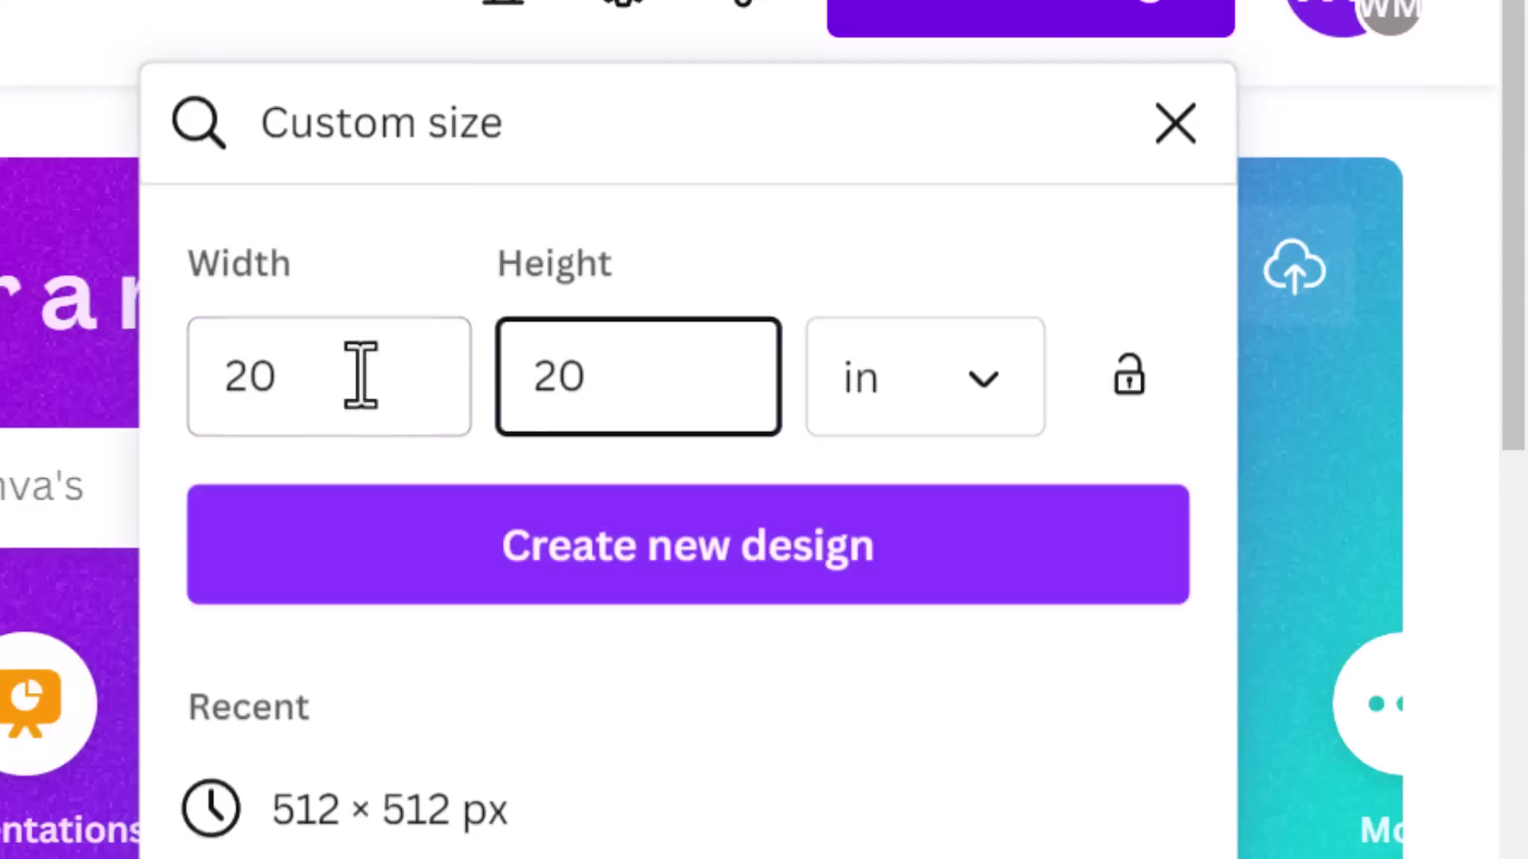
{"action": "left_click", "coordinate": [910, 513]}
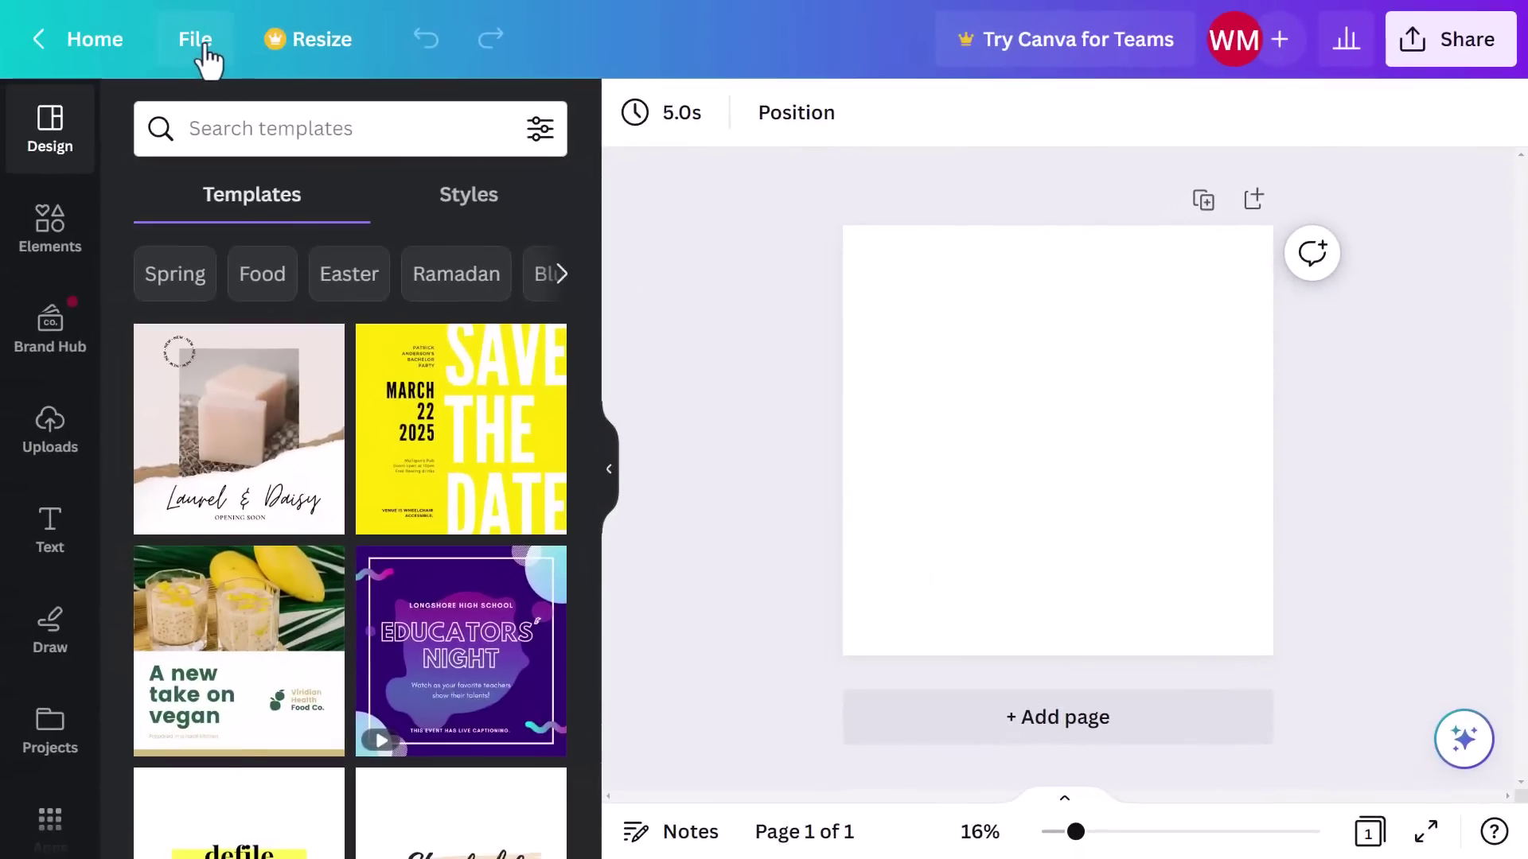
- Show the margins on the blank page and reopen the design's file options
{"action": "left_click", "coordinate": [197, 40]}
{"action": "mouse_move", "coordinate": [294, 385]}
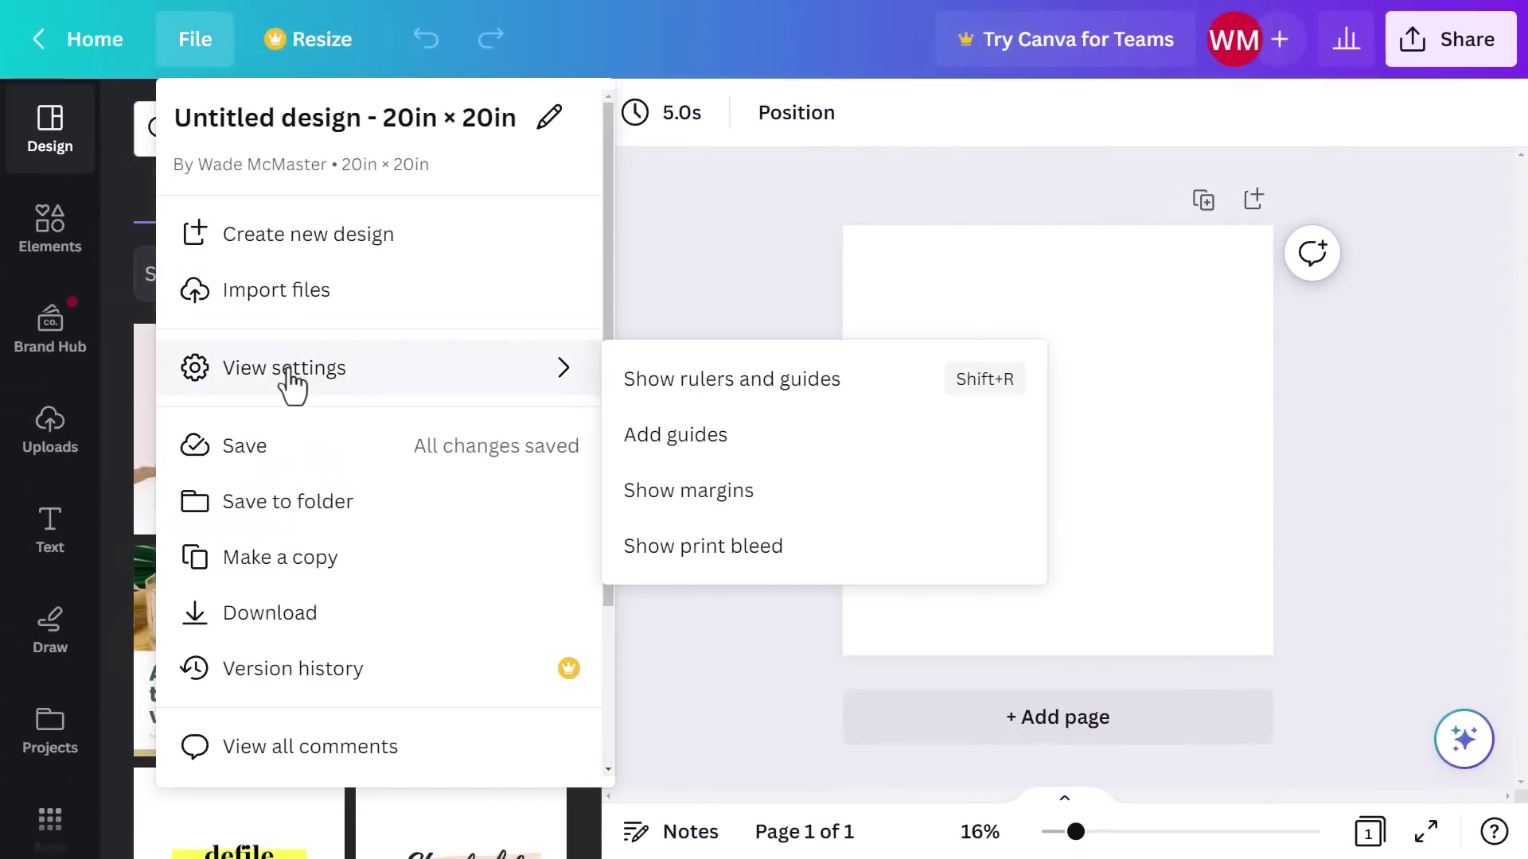
{"action": "left_click", "coordinate": [728, 518]}
{"action": "left_click", "coordinate": [195, 46]}
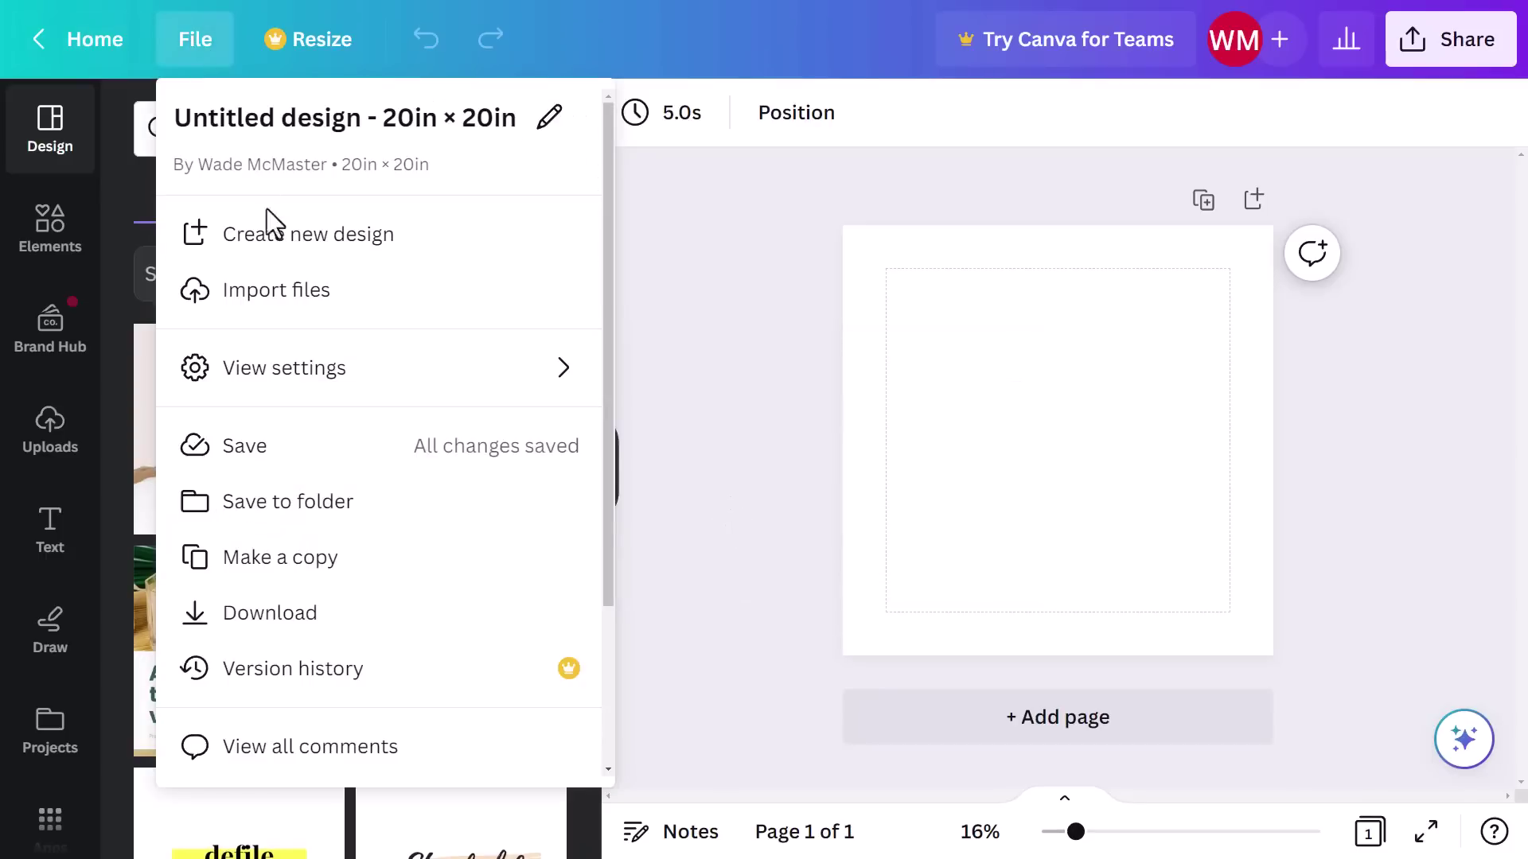